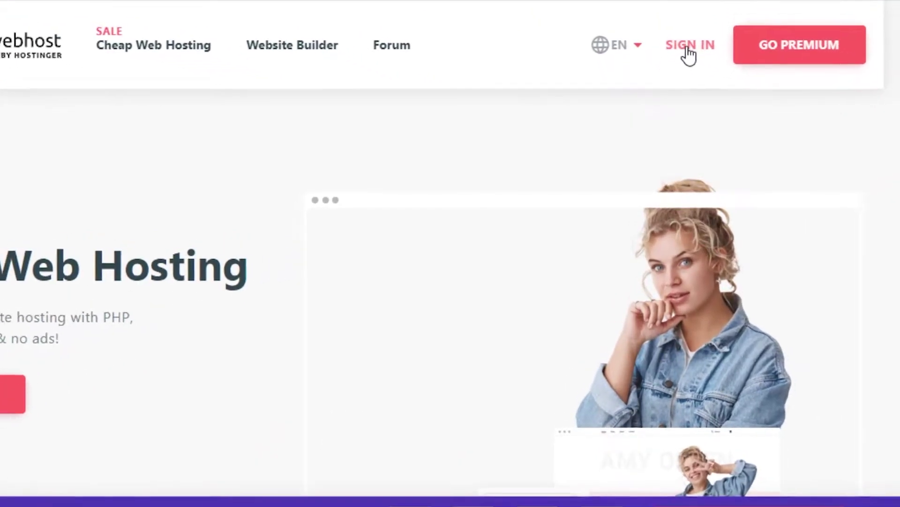
# Sign in to 000webhost with a Google account after dismissing the Hostinger banner
pyautogui.click(688, 45)
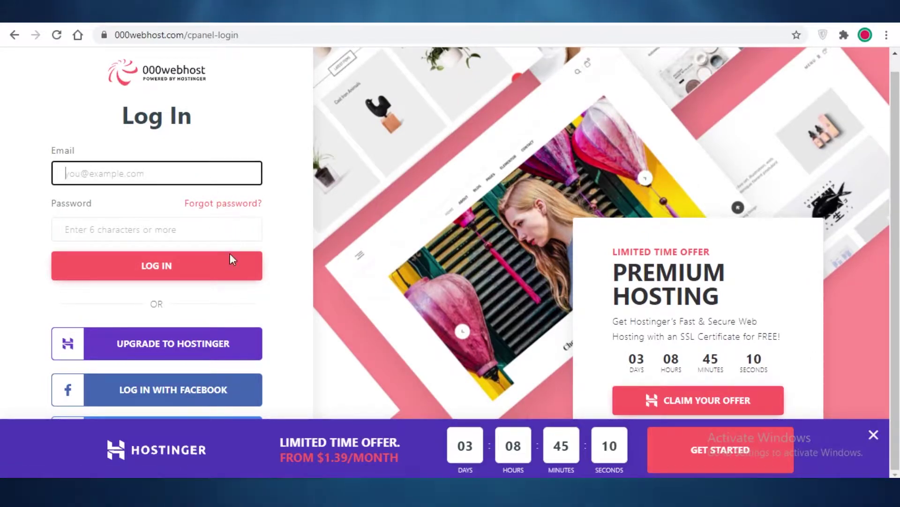
pyautogui.click(869, 439)
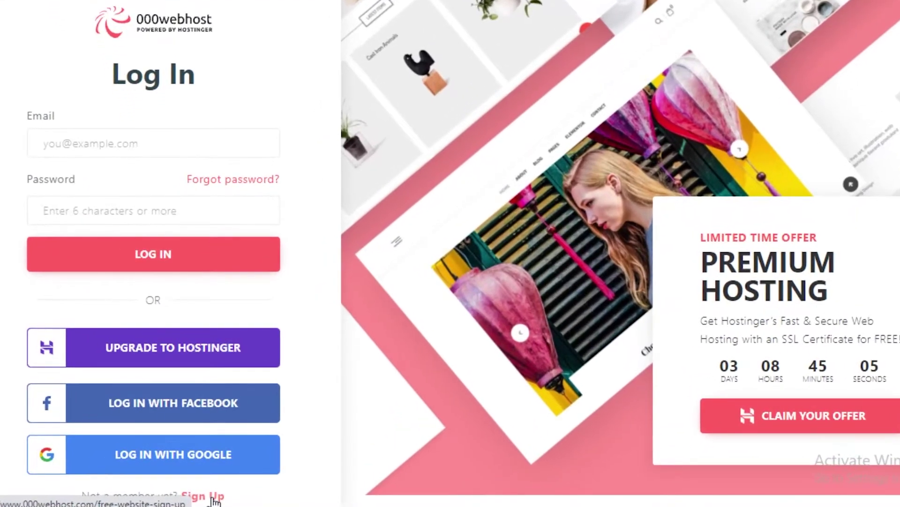
pyautogui.click(213, 492)
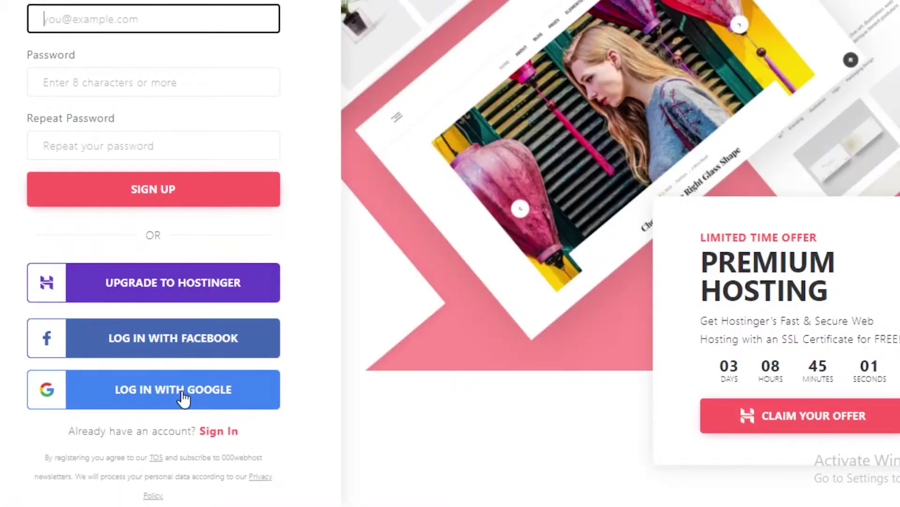
pyautogui.click(184, 399)
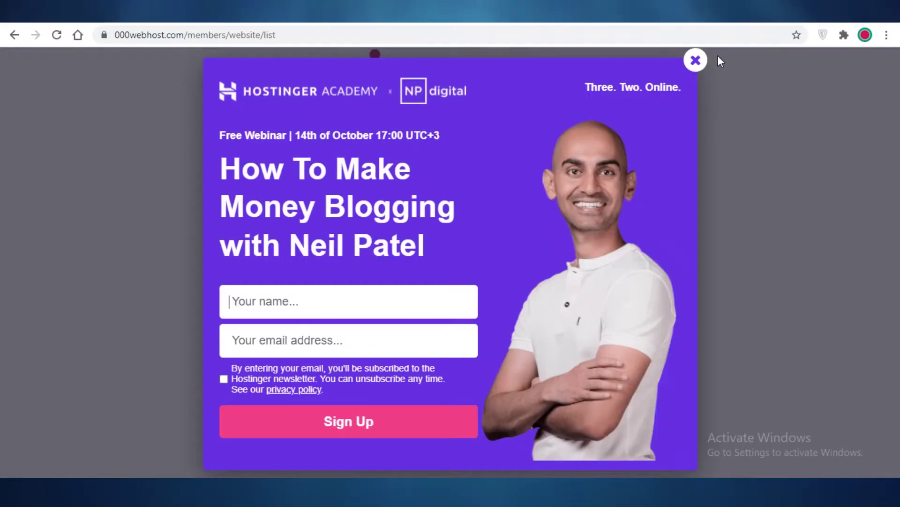
# Close the webinar popup and start a new website to reach the 'What would you like to do?' choices
pyautogui.click(698, 61)
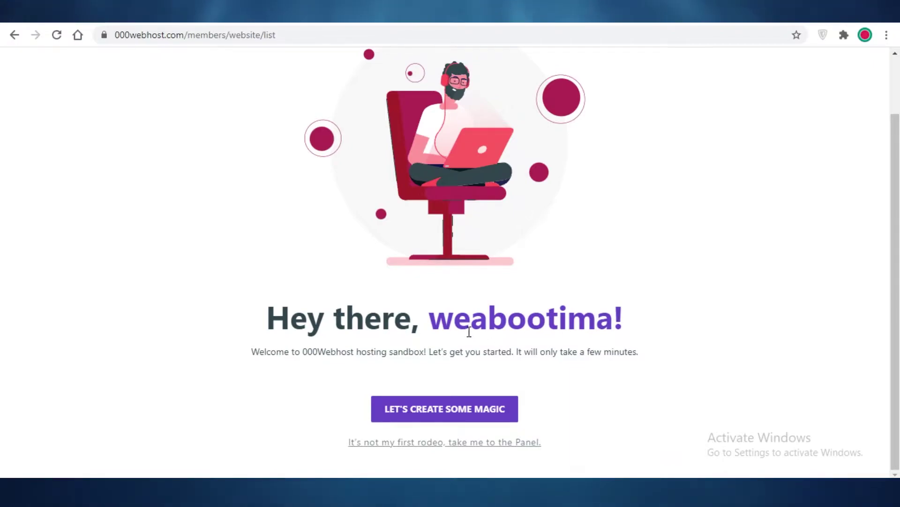
pyautogui.scroll(1, 475, 348)
pyautogui.scroll(-1, 474, 356)
pyautogui.scroll(2, 478, 361)
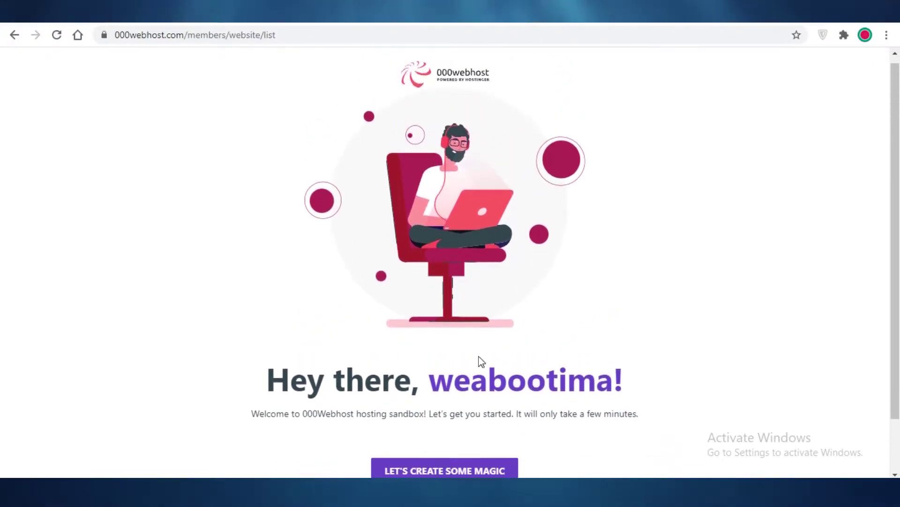
pyautogui.scroll(-2, 466, 398)
pyautogui.click(466, 419)
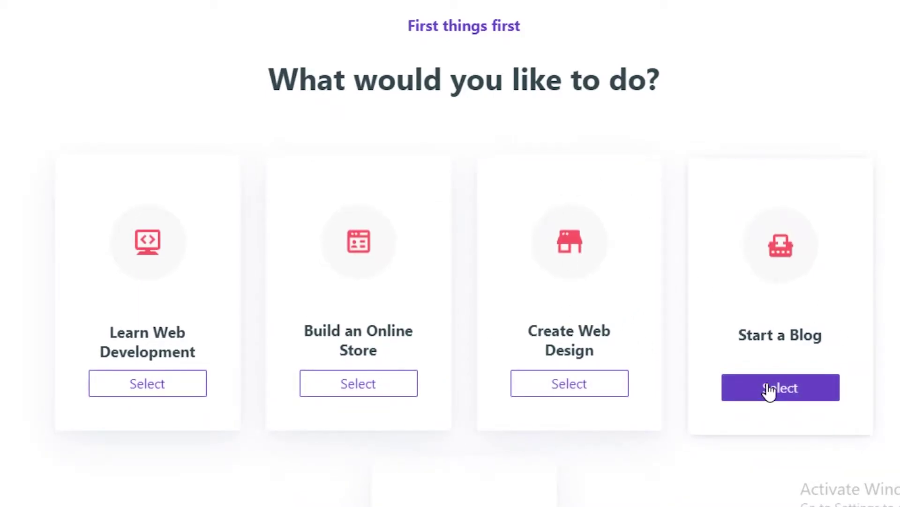
pyautogui.scroll(-4, 803, 302)
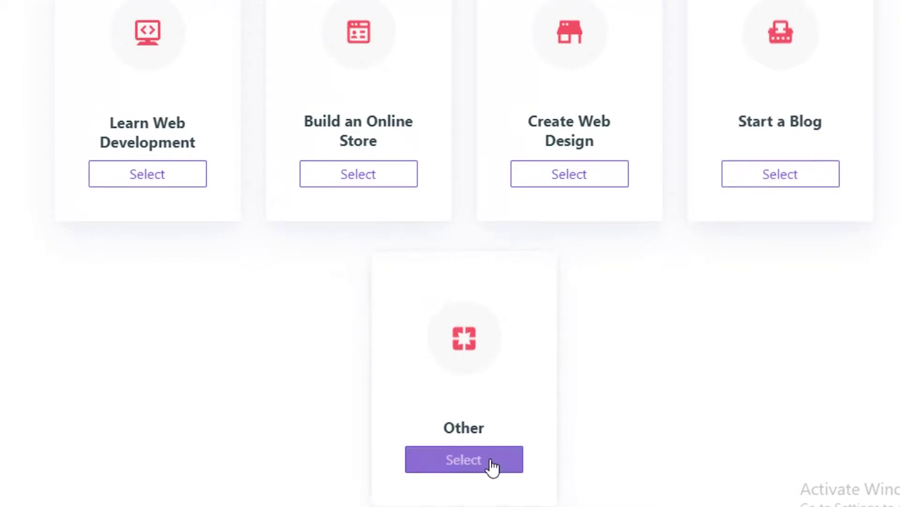
# Choose Other as the project type, name the website HOTELS and enter a new site password
pyautogui.click(453, 466)
pyautogui.click(462, 229)
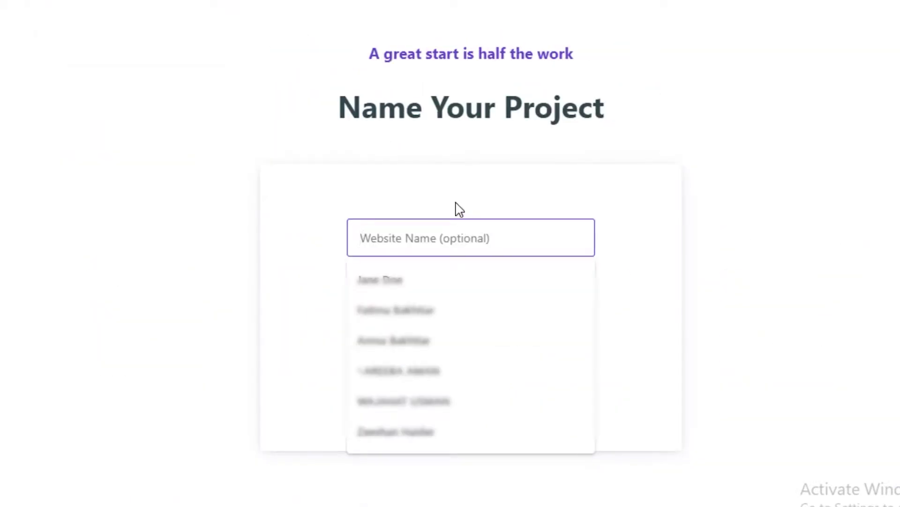
pyautogui.press('Escape')
pyautogui.write('HOTELS')
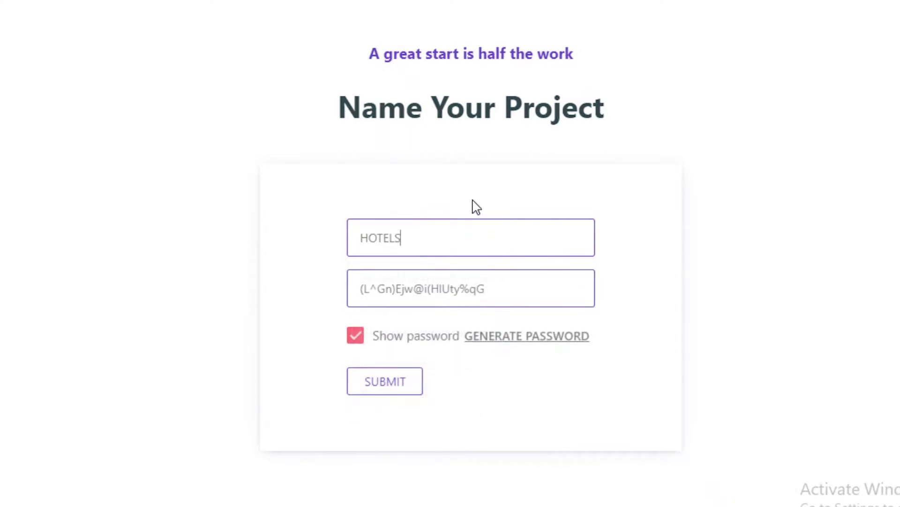
pyautogui.doubleClick(459, 285)
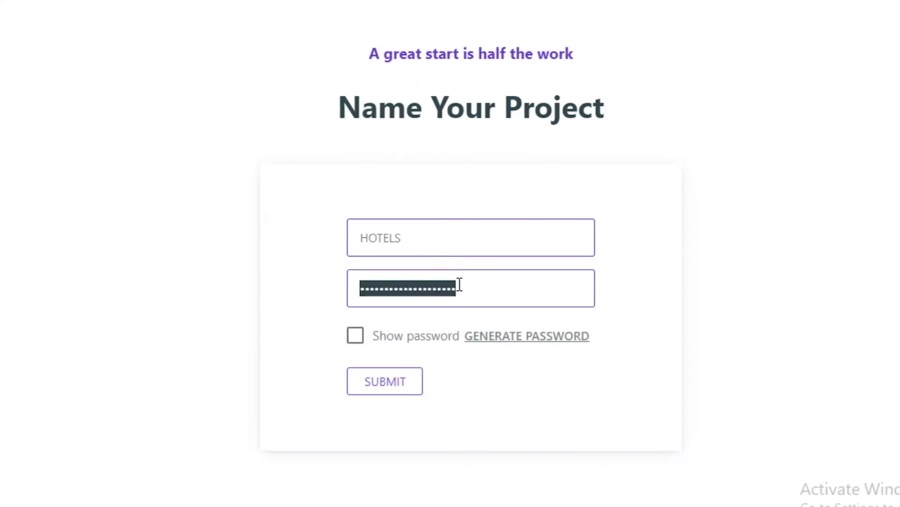
pyautogui.write('12345')
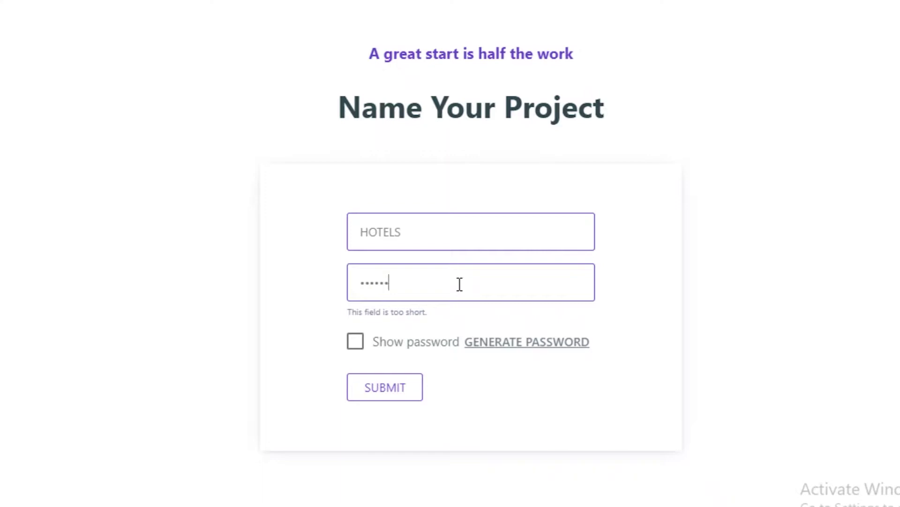
pyautogui.write('6789')
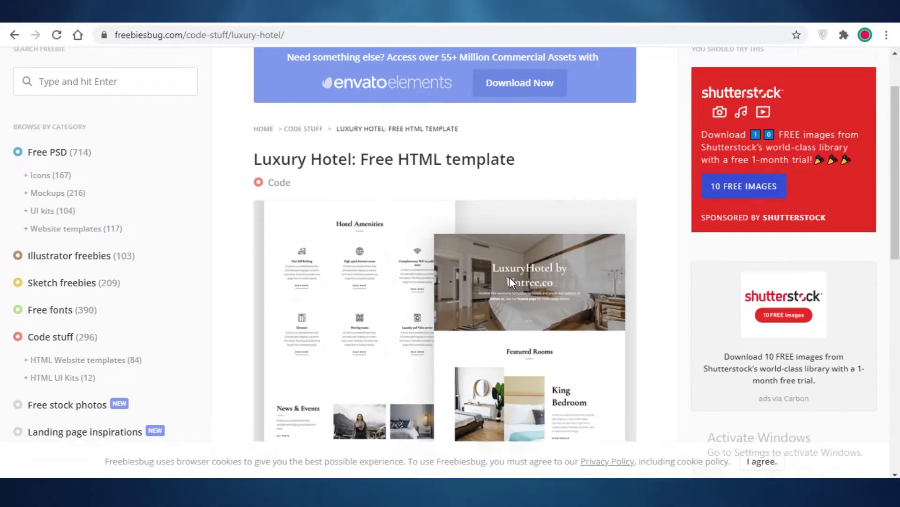
pyautogui.scroll(2, 510, 281)
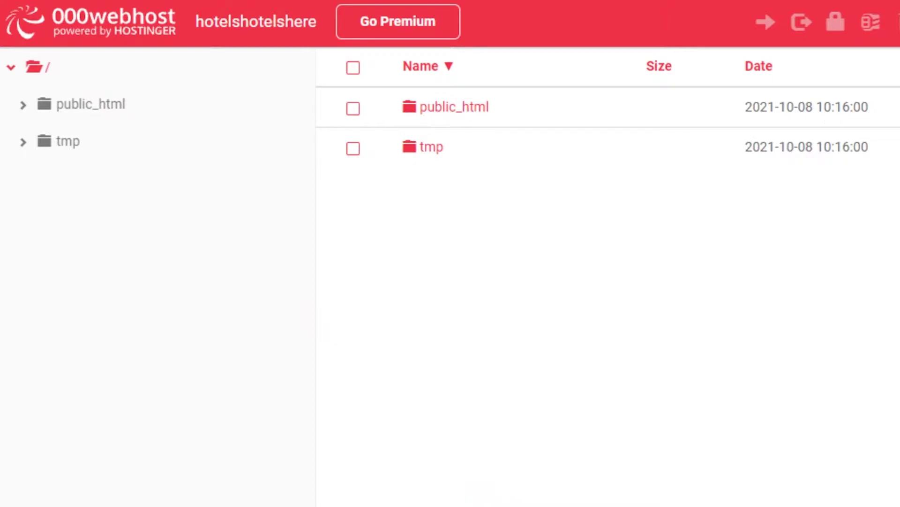
# Create a folder named hotels at the file manager root and open it
pyautogui.click(899, 21)
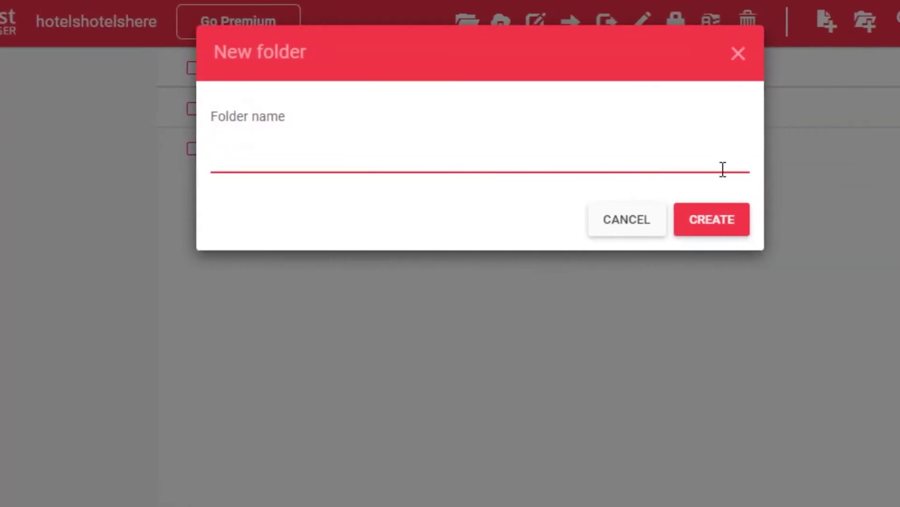
pyautogui.click(872, 219)
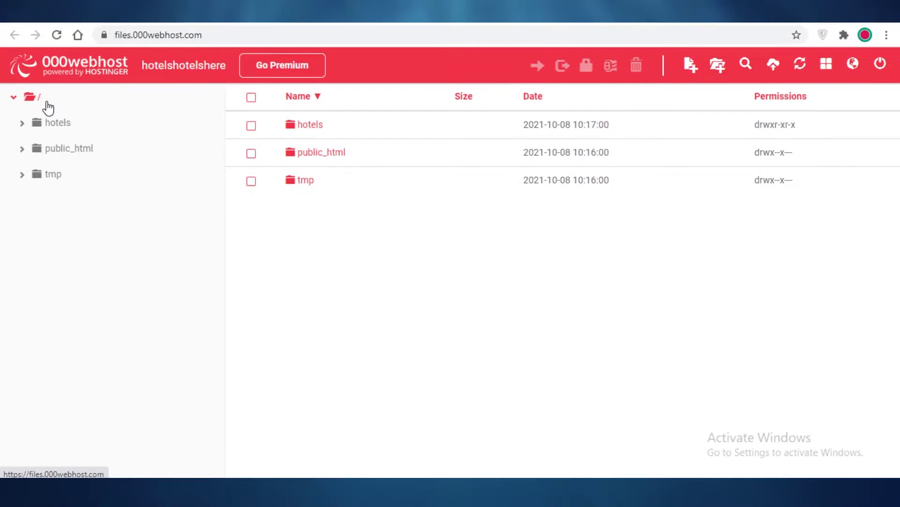
pyautogui.click(58, 122)
# Browse to Desktop\untree.co-luxuryhotel for upload, then close the picker and view public_html
pyautogui.click(769, 71)
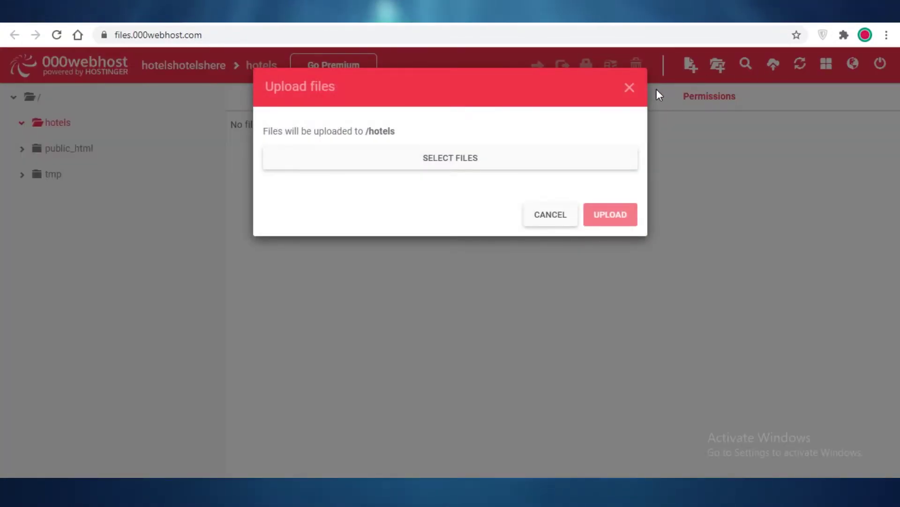
pyautogui.click(629, 86)
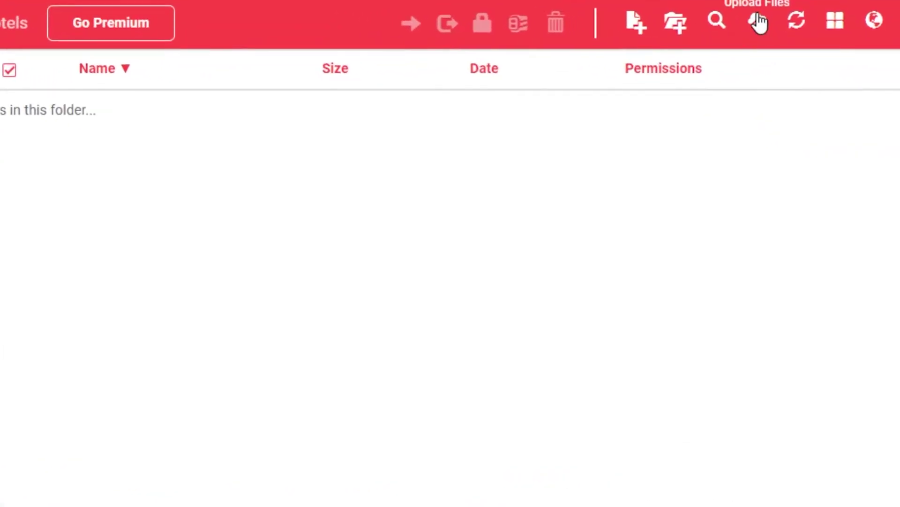
pyautogui.click(757, 21)
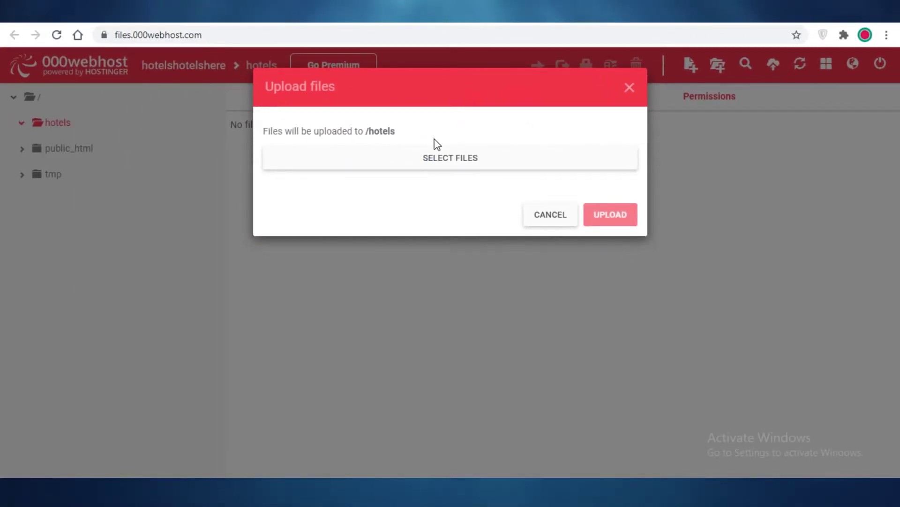
pyautogui.click(434, 149)
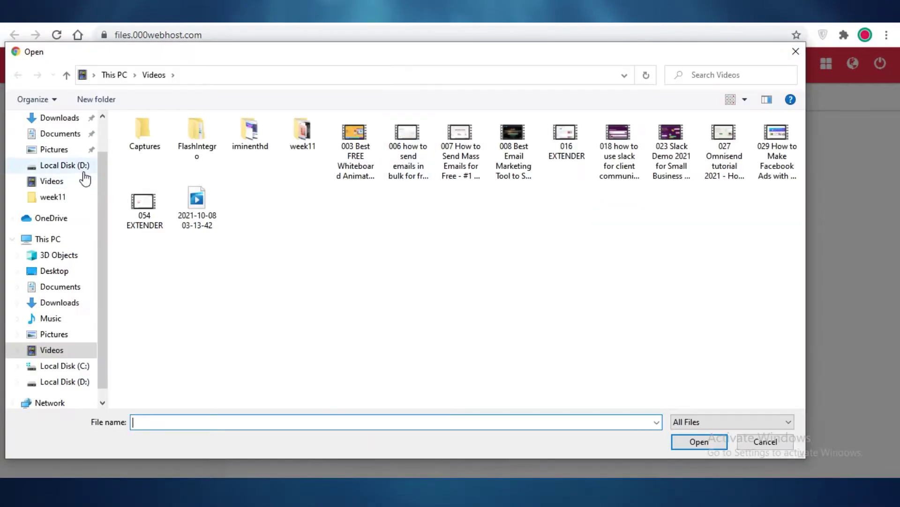
pyautogui.click(53, 273)
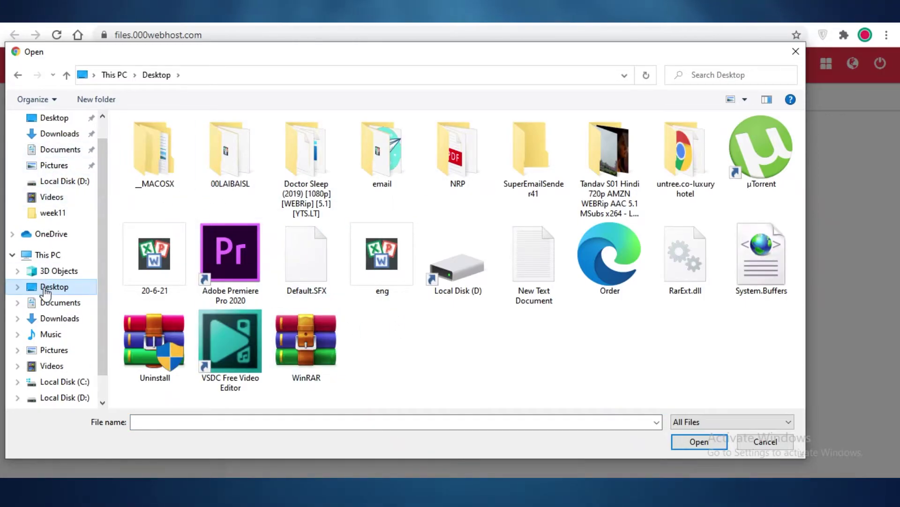
pyautogui.click(58, 303)
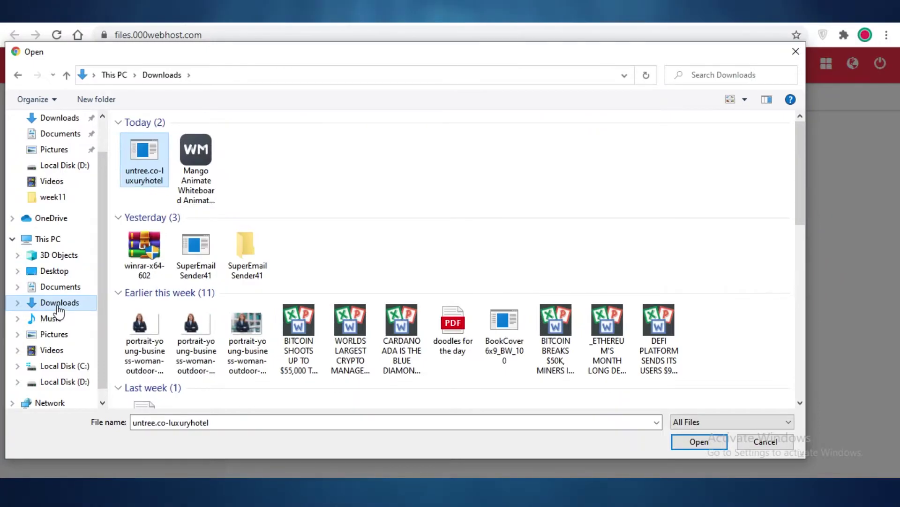
pyautogui.click(54, 270)
pyautogui.doubleClick(680, 187)
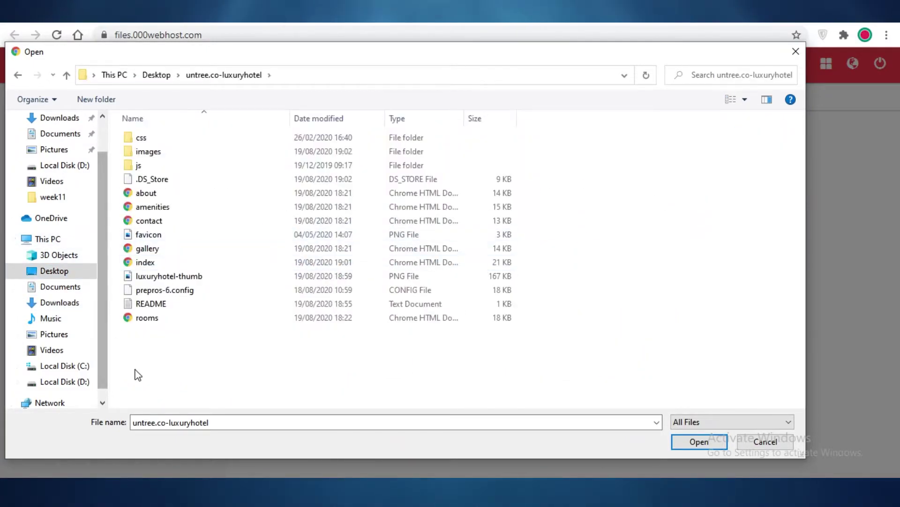
pyautogui.press('Escape')
pyautogui.click(43, 149)
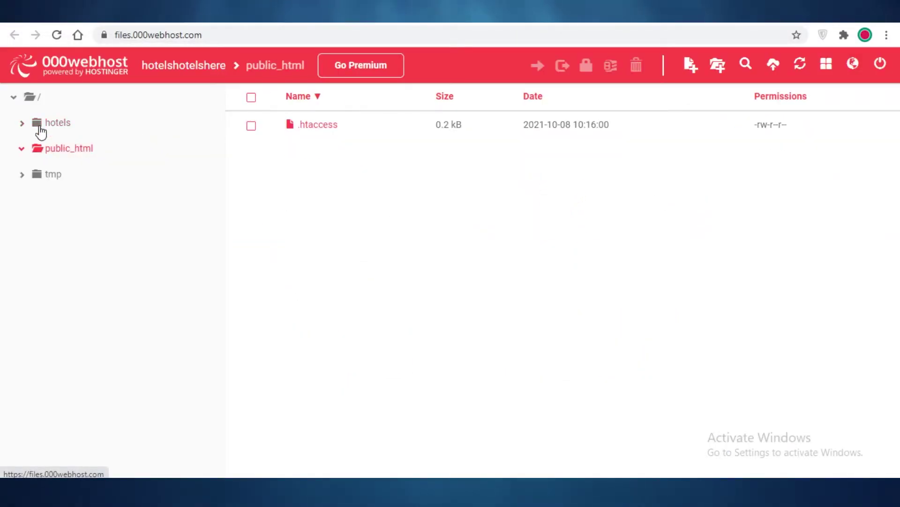
# Check the hotels folder contents, briefly ticking and unticking .DS_Store, then reload it
pyautogui.click(49, 122)
pyautogui.click(250, 125)
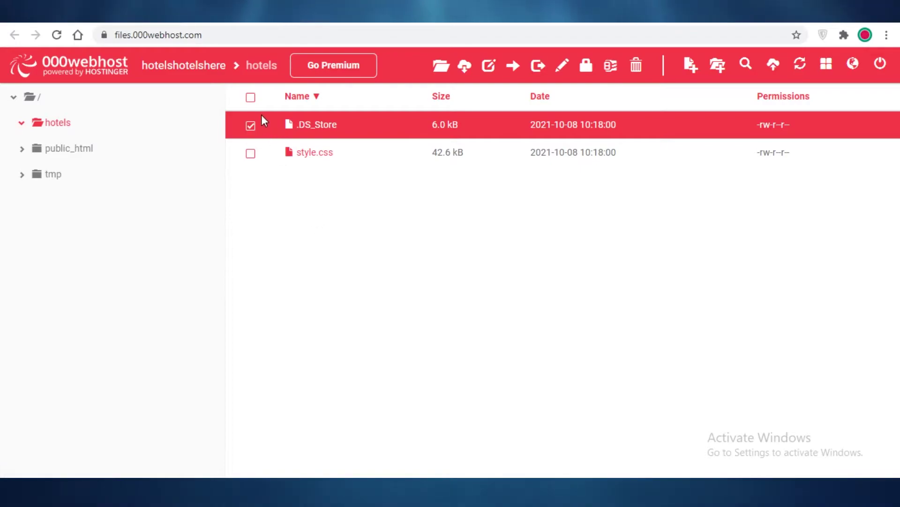
pyautogui.click(250, 125)
pyautogui.click(76, 127)
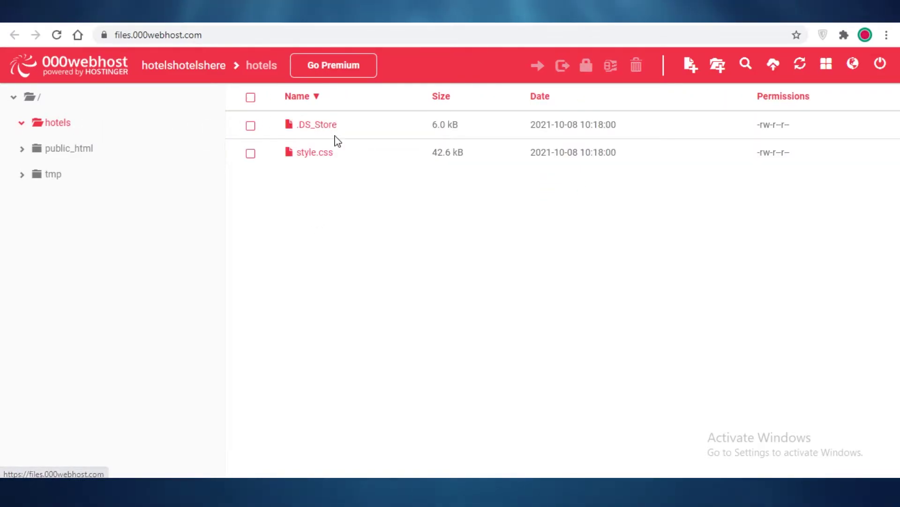
# Start an upload of the template's scss/bootstrap files into hotels, then cancel it
pyautogui.click(773, 65)
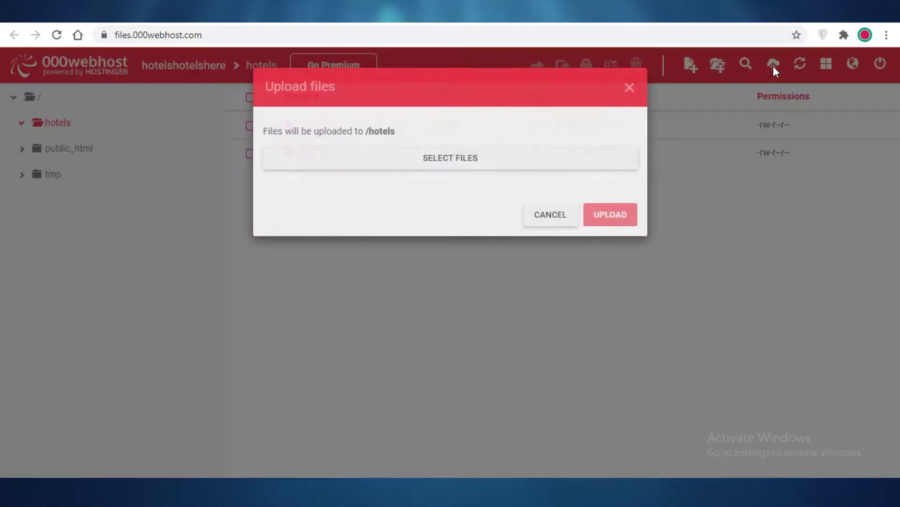
pyautogui.click(472, 166)
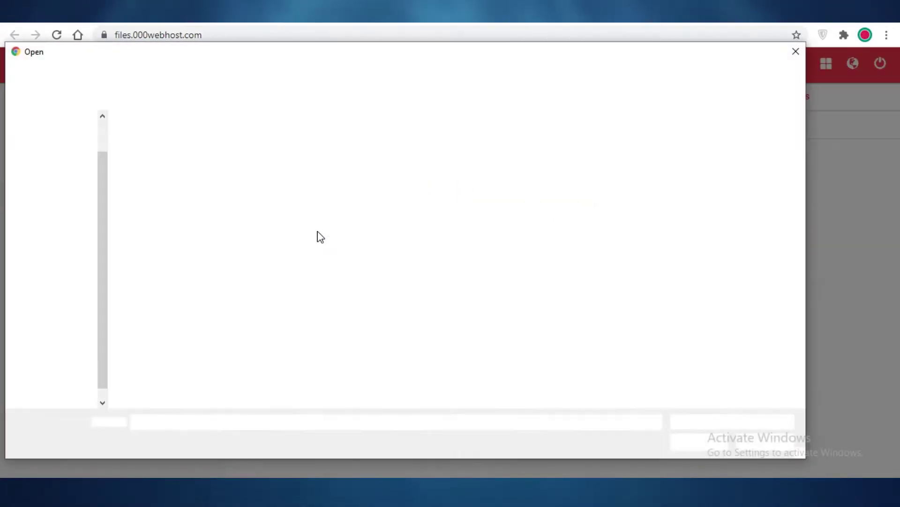
pyautogui.doubleClick(138, 151)
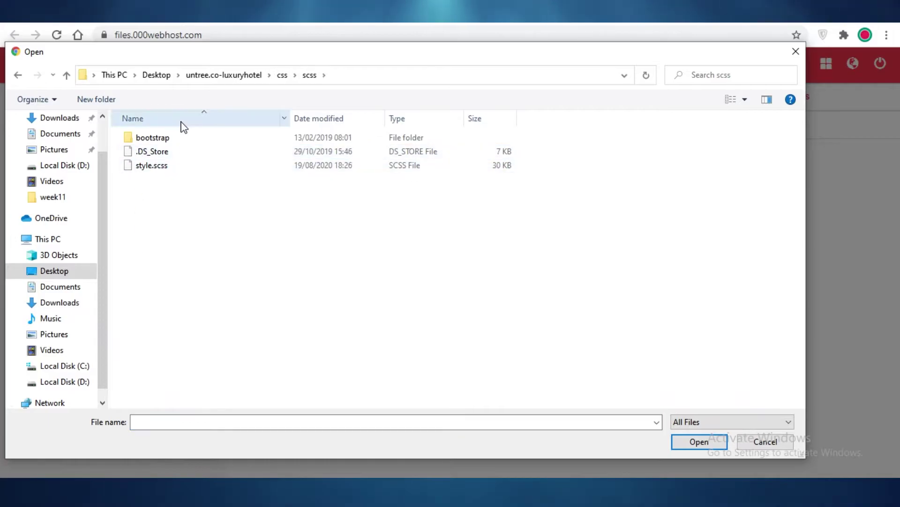
pyautogui.doubleClick(163, 137)
pyautogui.moveTo(520, 176); pyautogui.dragTo(395, 446)
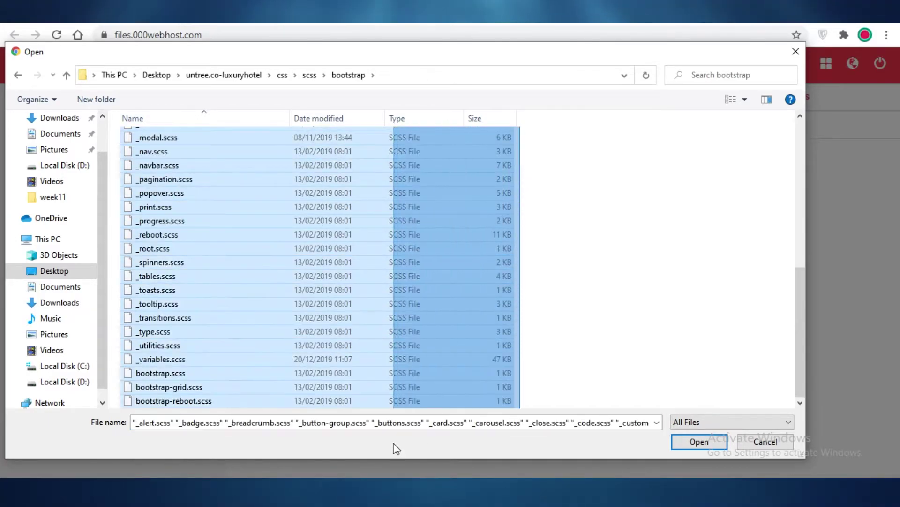
pyautogui.click(764, 441)
pyautogui.click(563, 216)
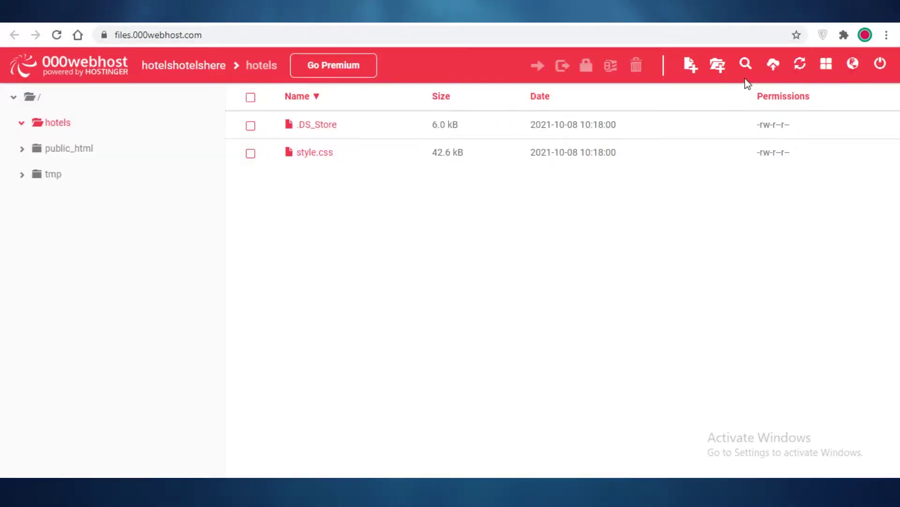
# From the top-level folder, upload the hotel template files such as about.html, scripts and images
pyautogui.click(29, 97)
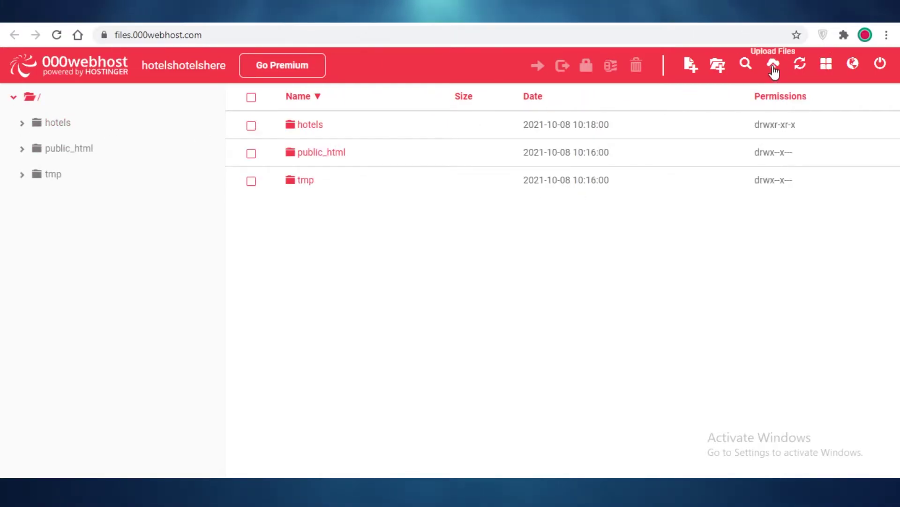
pyautogui.click(773, 66)
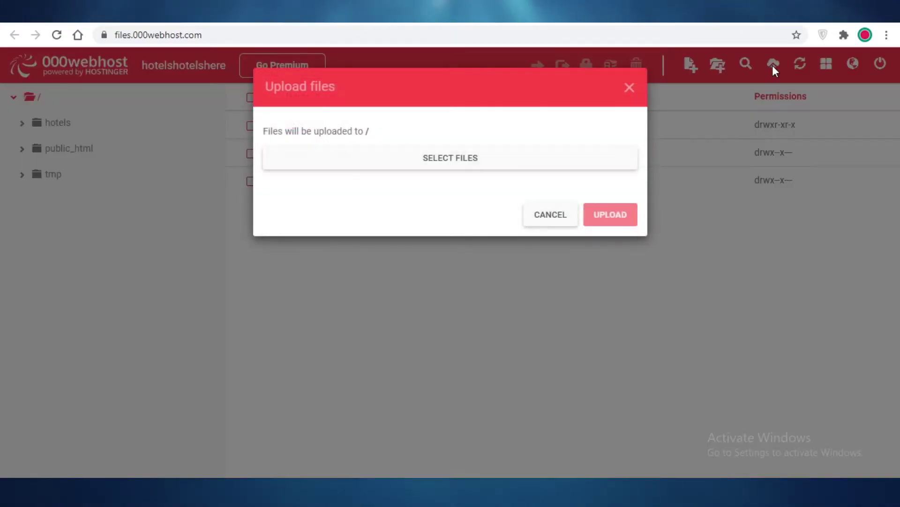
pyautogui.click(452, 165)
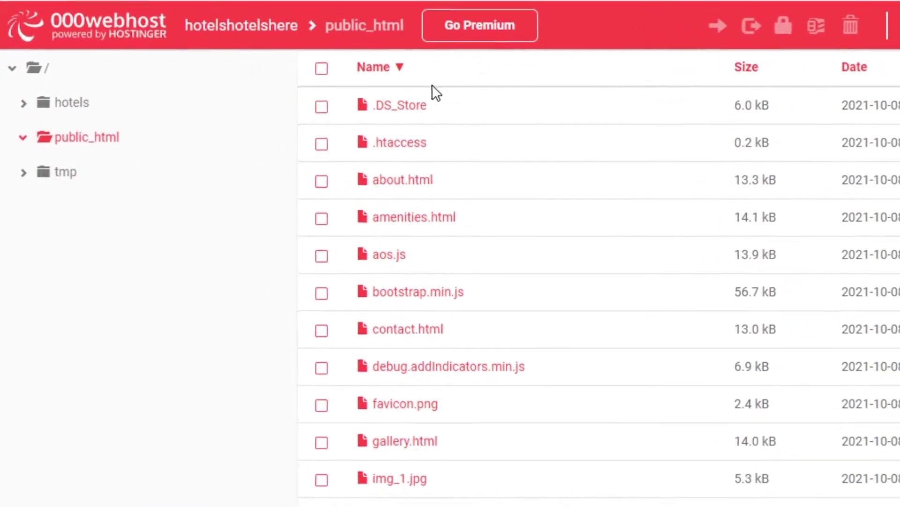
pyautogui.scroll(-5, 419, 202)
pyautogui.scroll(5, 490, 392)
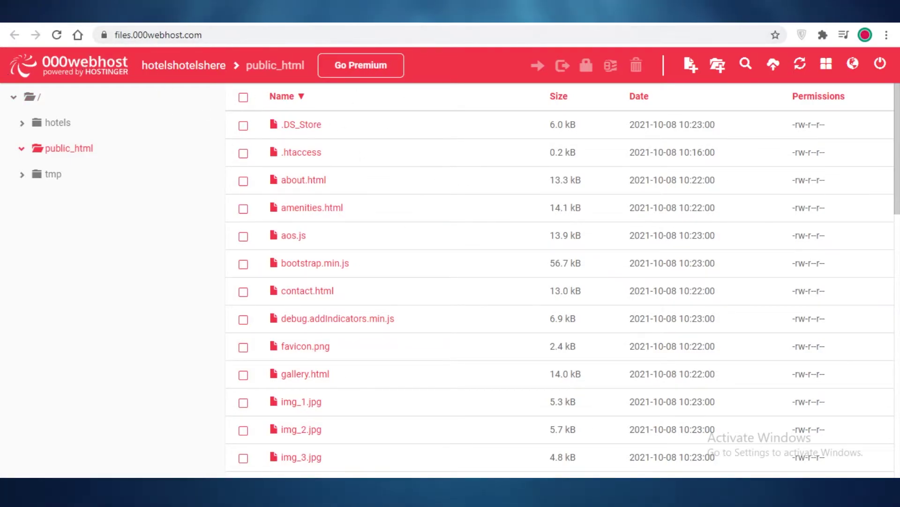
# Open the live hotelshotelshere site from My Websites, scroll through it, and return to the dashboard
pyautogui.click(253, 19)
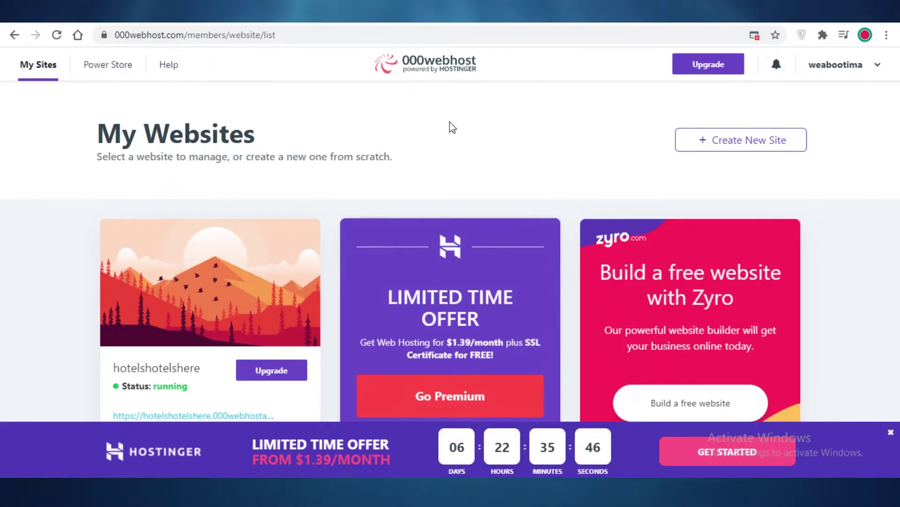
pyautogui.moveTo(202, 328)
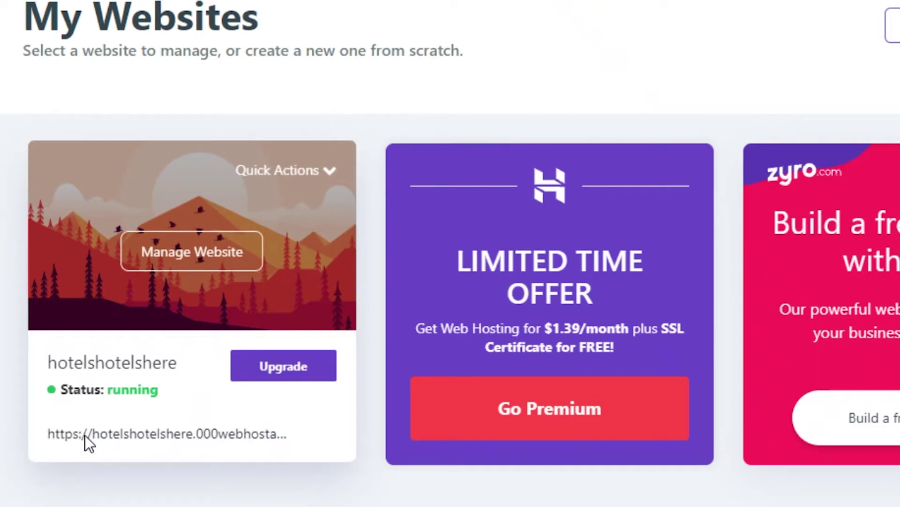
pyautogui.click(85, 435)
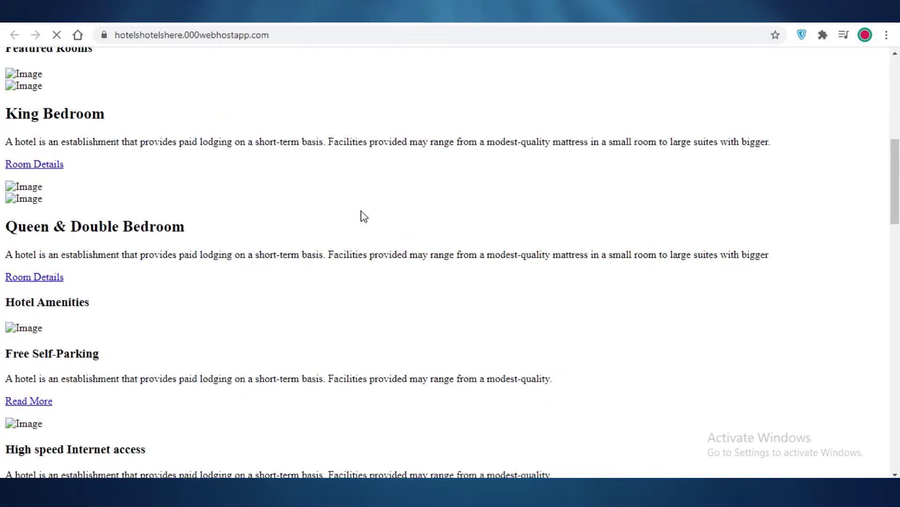
pyautogui.scroll(-20, 364, 217)
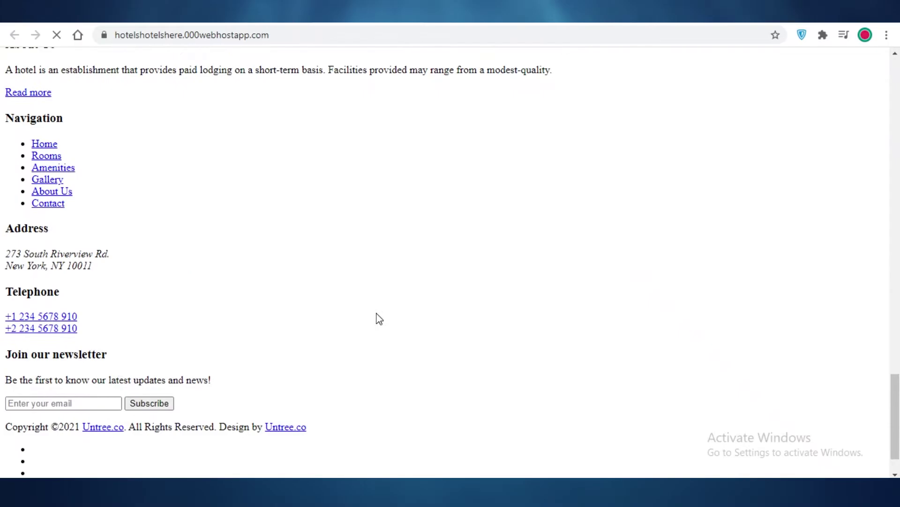
pyautogui.scroll(15, 225, 339)
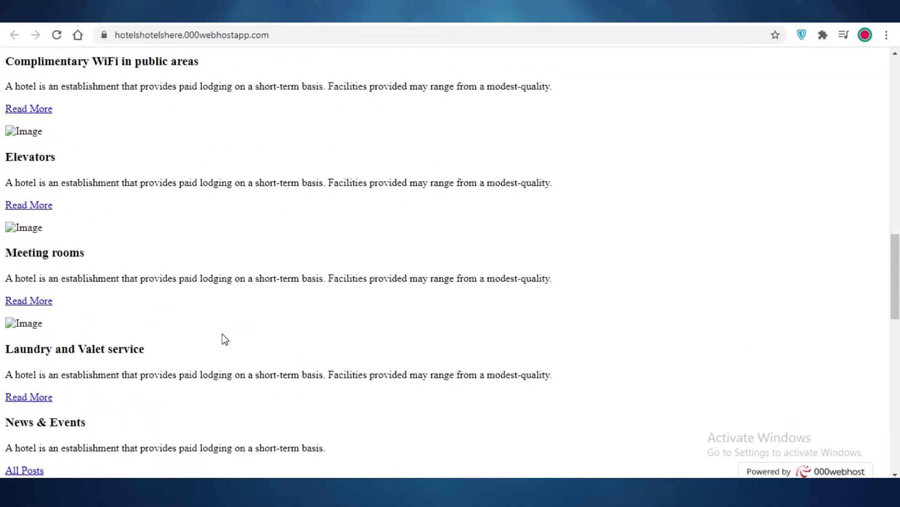
pyautogui.scroll(15, 225, 339)
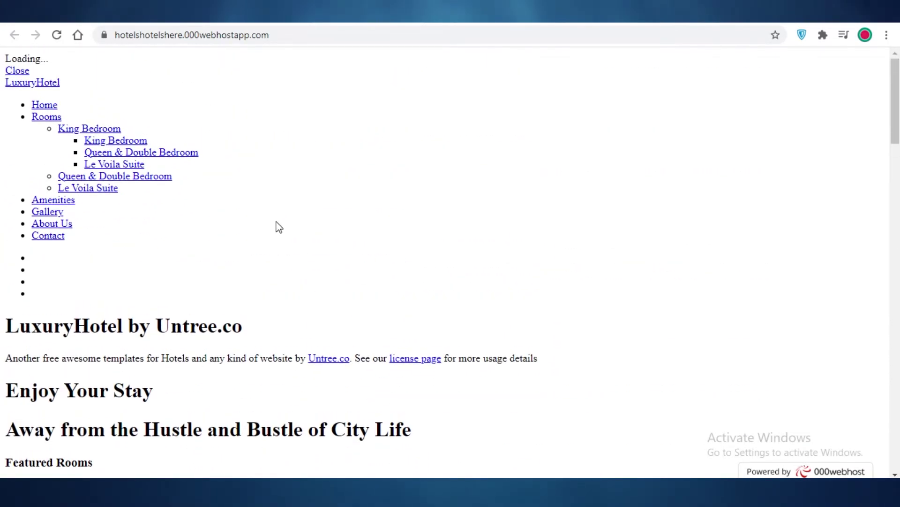
pyautogui.hotkey('ctrl', 'Tab')
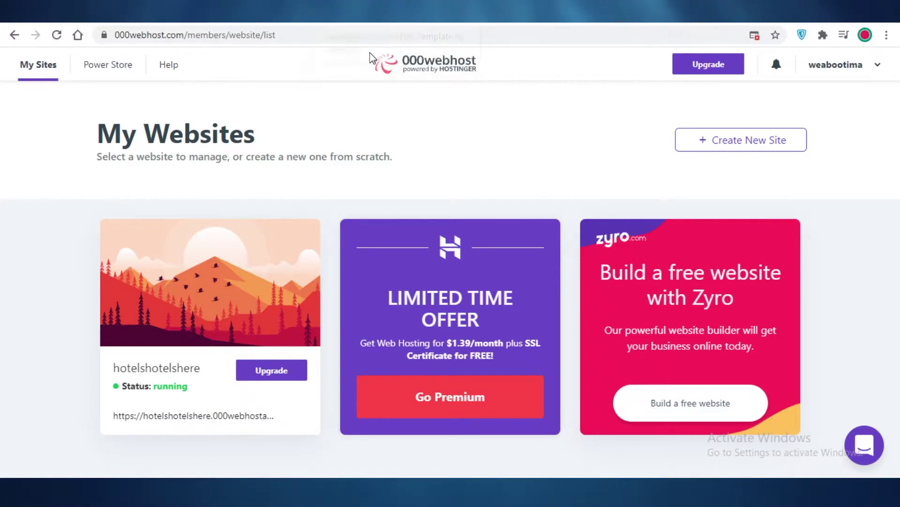
# Glance at the live hotel site, back to the dashboard, then view HostGator's shared hosting plans
pyautogui.click(377, 24)
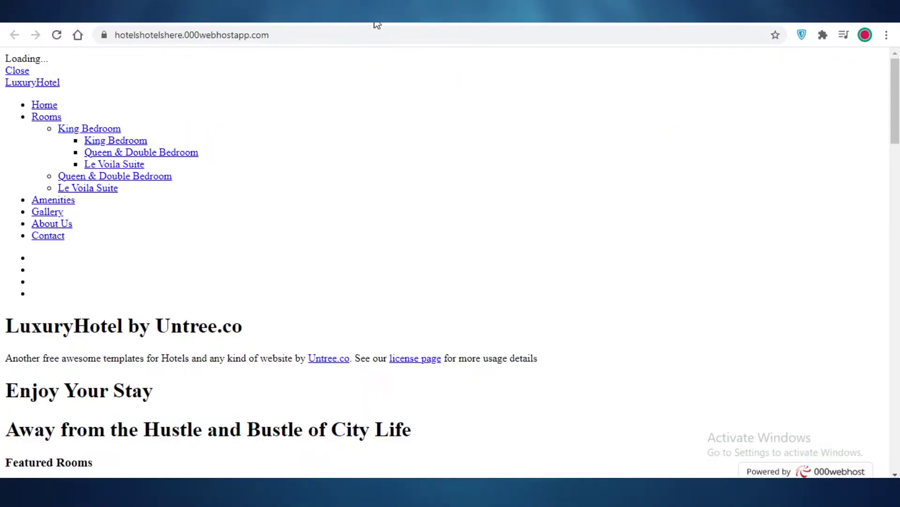
pyautogui.hotkey('ctrl', 'shift', 'Tab')
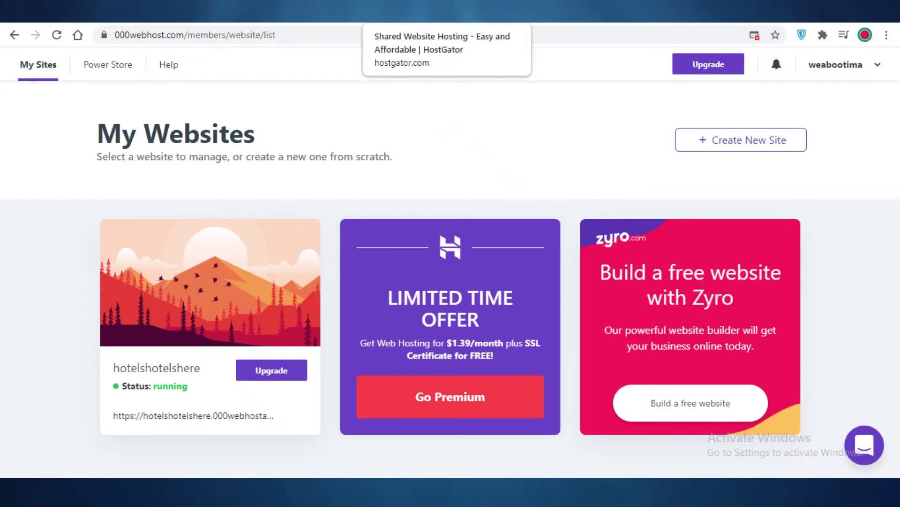
pyautogui.click(469, 14)
# Compare HostGator's Hatchling, Baby and Business plans, highlighting Hatchling's single-website limit
pyautogui.scroll(5, 123, 113)
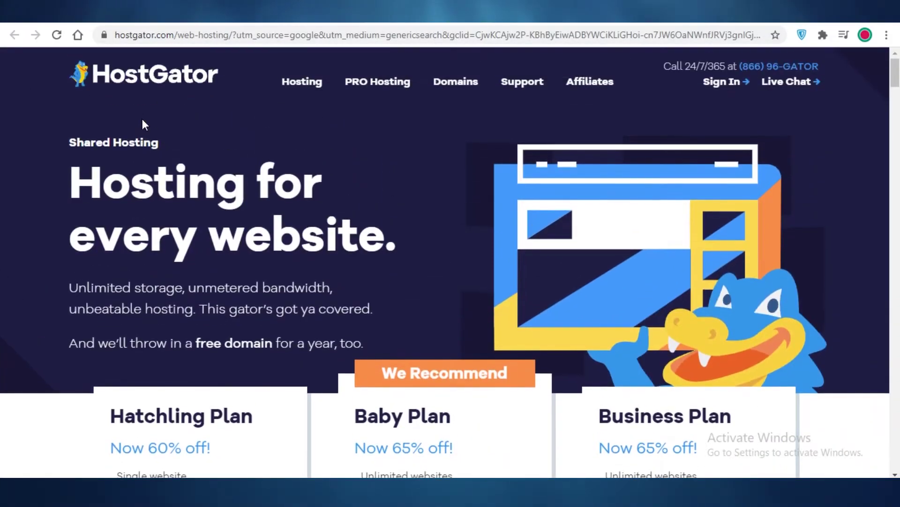
pyautogui.scroll(-6, 142, 119)
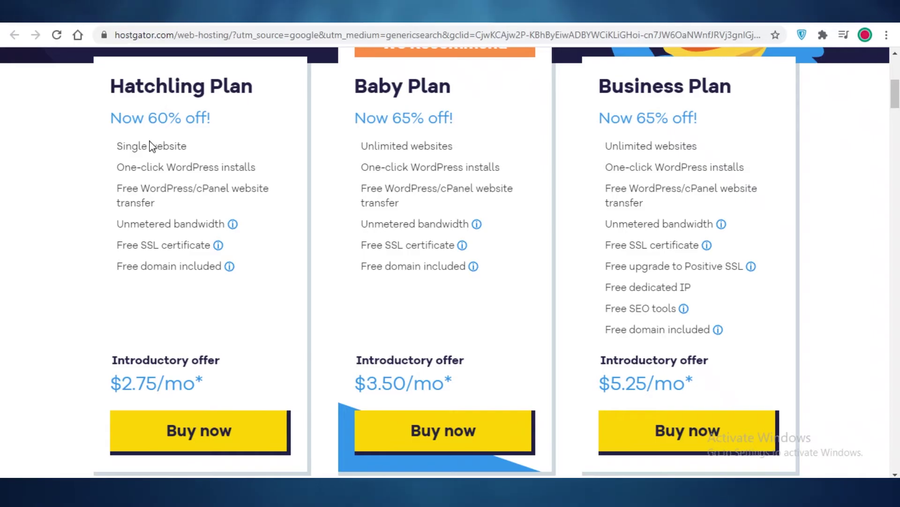
pyautogui.moveTo(158, 146); pyautogui.dragTo(195, 147)
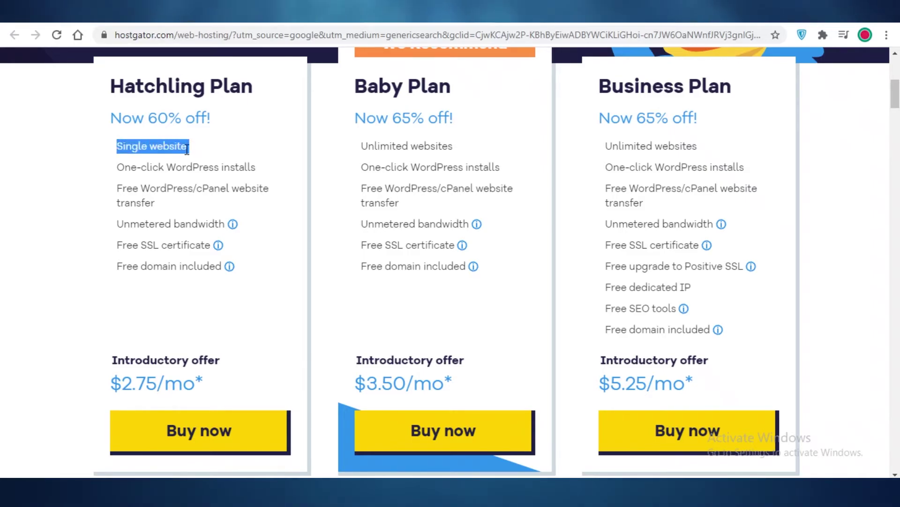
pyautogui.scroll(1, 94, 312)
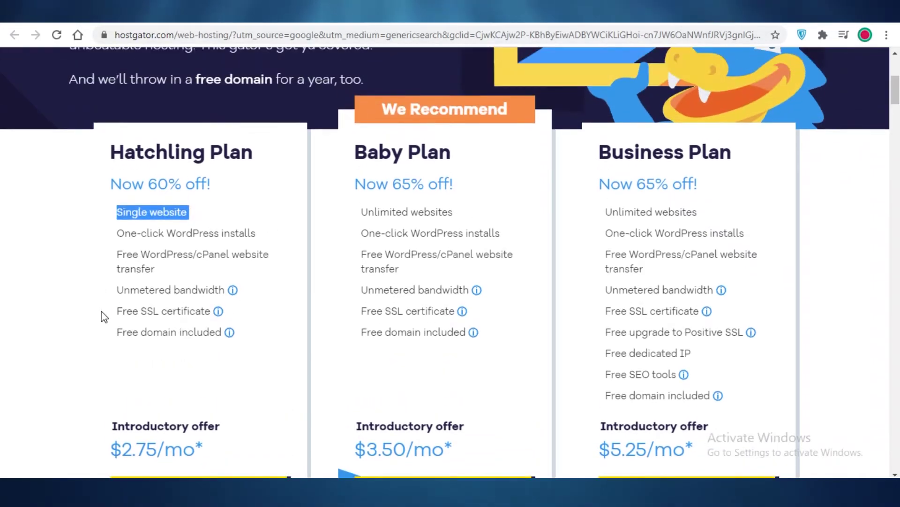
pyautogui.scroll(-3, 100, 316)
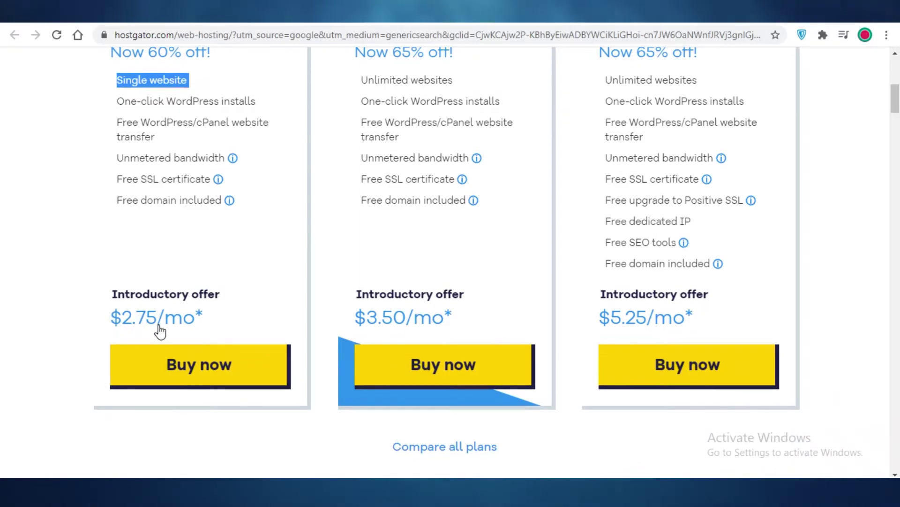
pyautogui.click(310, 14)
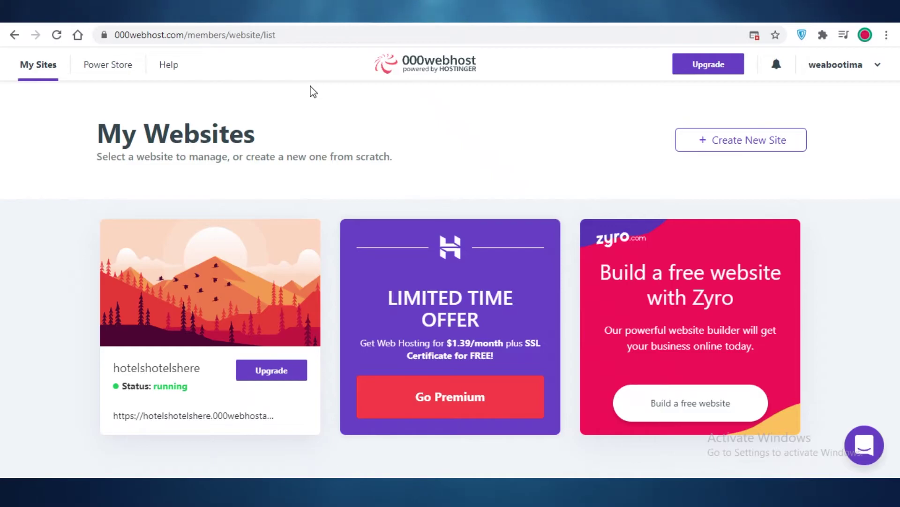
pyautogui.hotkey('ctrl', 'Tab')
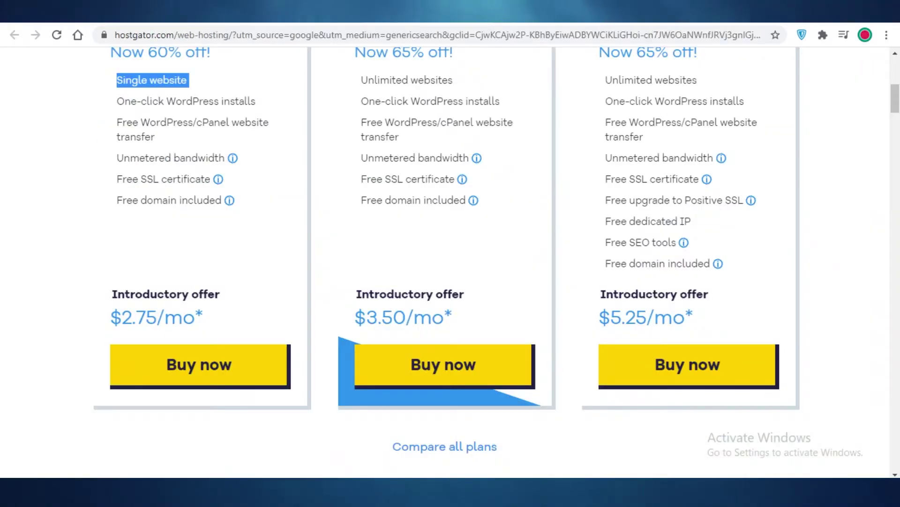
pyautogui.scroll(3, 210, 225)
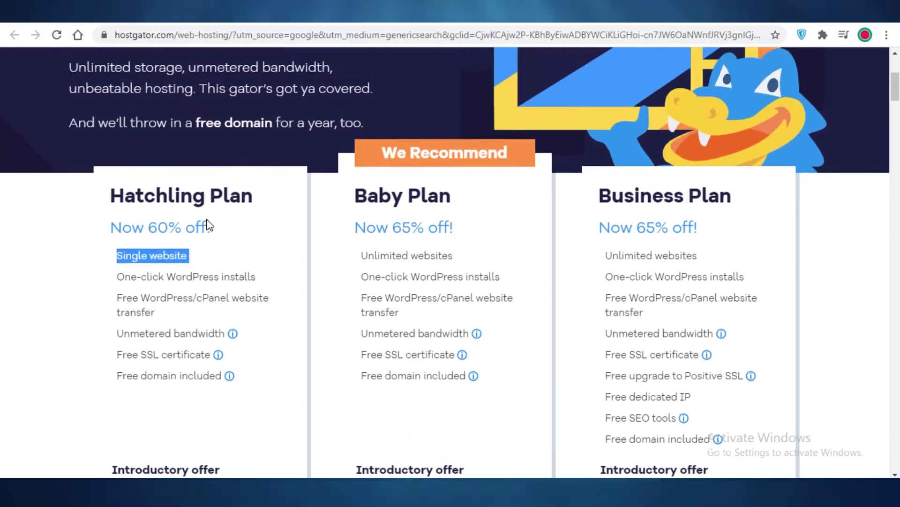
pyautogui.scroll(-3, 210, 225)
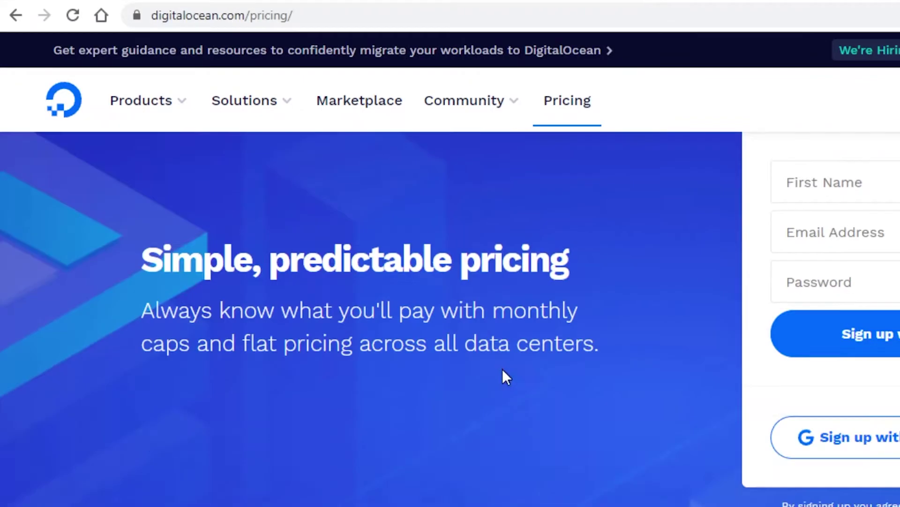
# Compare DigitalOcean's starting prices for Droplets, Kubernetes and Spaces, then move to Namecheap's hosting tab
pyautogui.scroll(-5, 502, 369)
pyautogui.scroll(2, 486, 376)
pyautogui.scroll(-2, 437, 346)
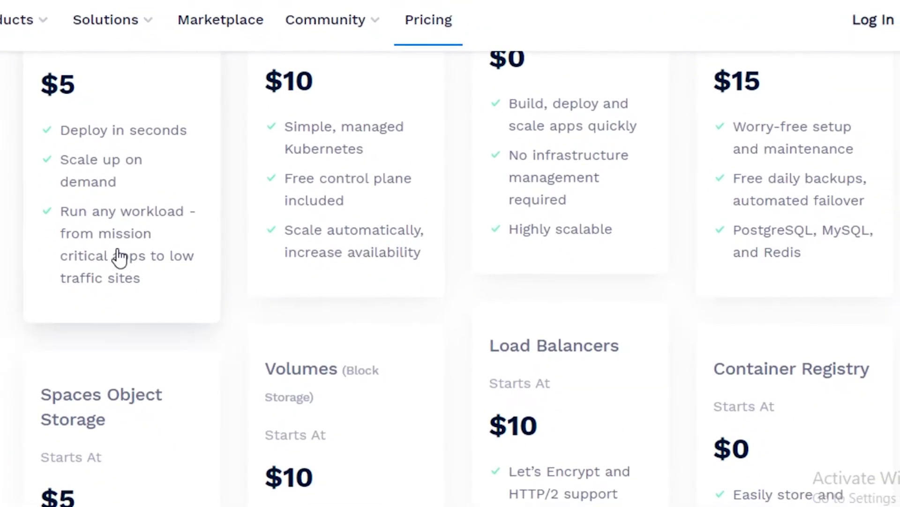
pyautogui.scroll(4, 135, 275)
pyautogui.scroll(-7, 120, 306)
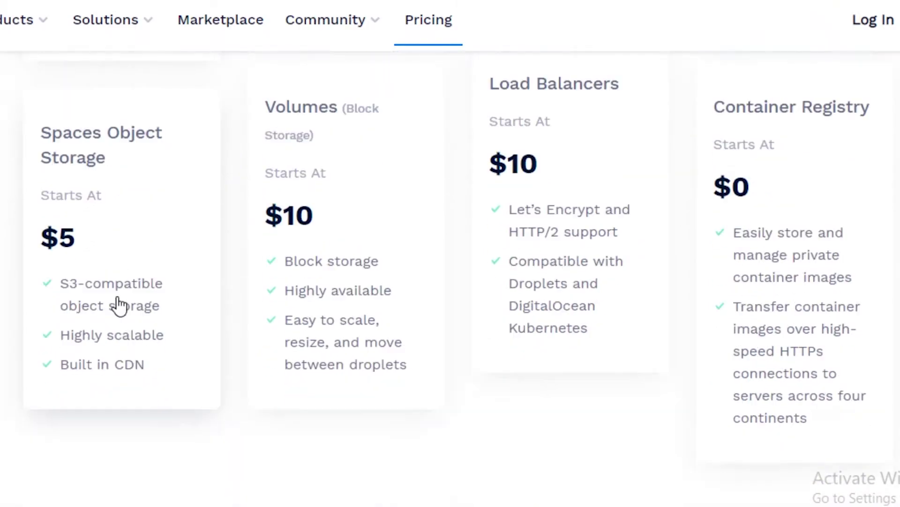
pyautogui.scroll(2, 118, 306)
pyautogui.scroll(-3, 127, 307)
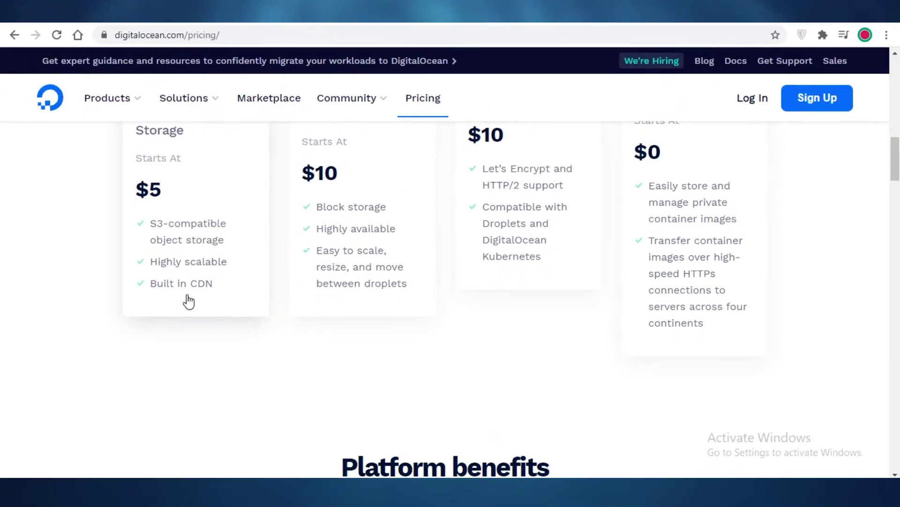
pyautogui.scroll(5, 184, 316)
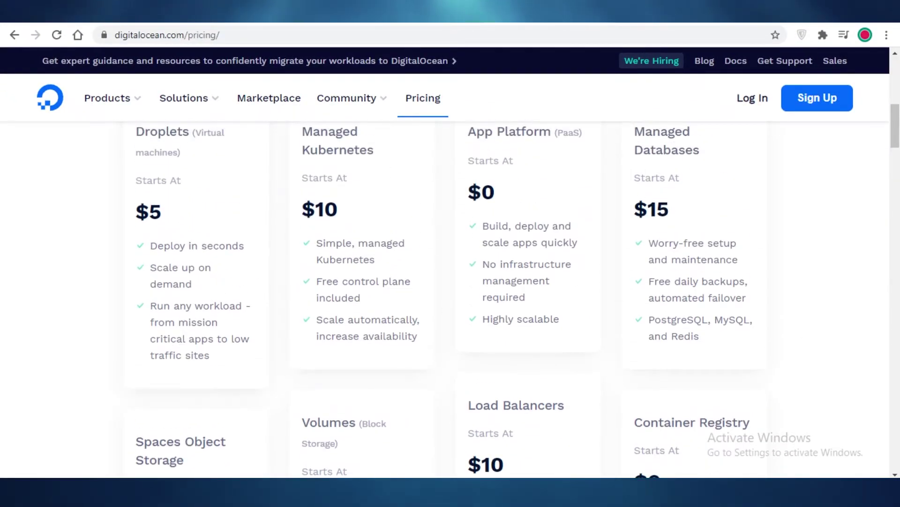
pyautogui.hotkey('ctrl', 'Tab')
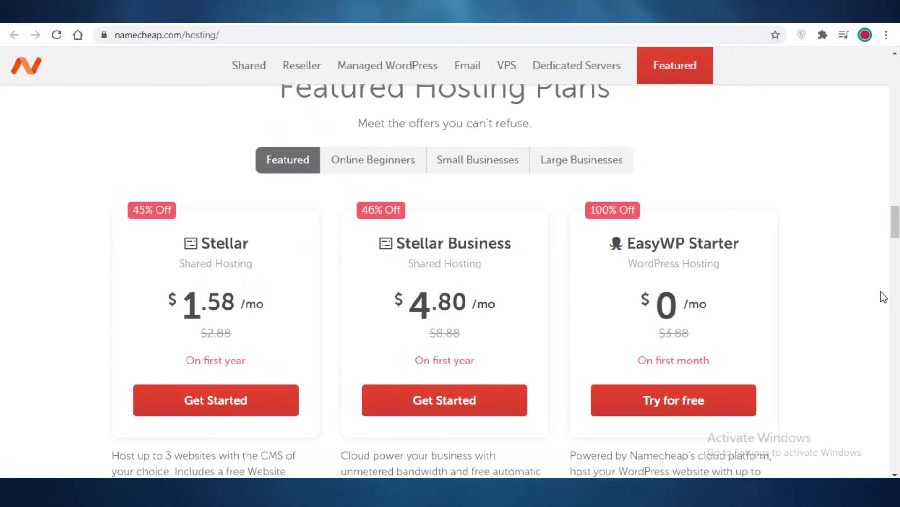
# Browse Namecheap's featured offers: Stellar $1.58/mo, Stellar Business $4.80/mo, EasyWP Starter $0/mo
pyautogui.scroll(4, 853, 287)
pyautogui.scroll(-4, 853, 288)
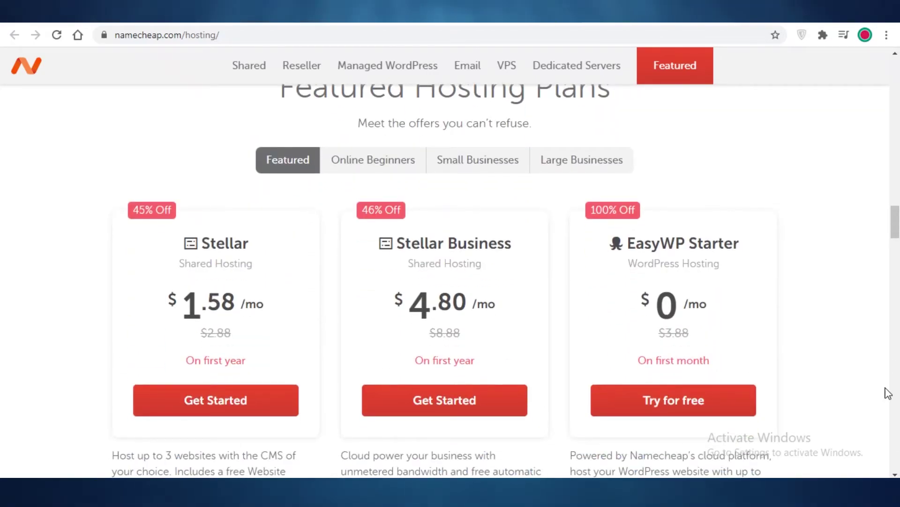
pyautogui.scroll(-4, 799, 328)
pyautogui.scroll(2, 804, 332)
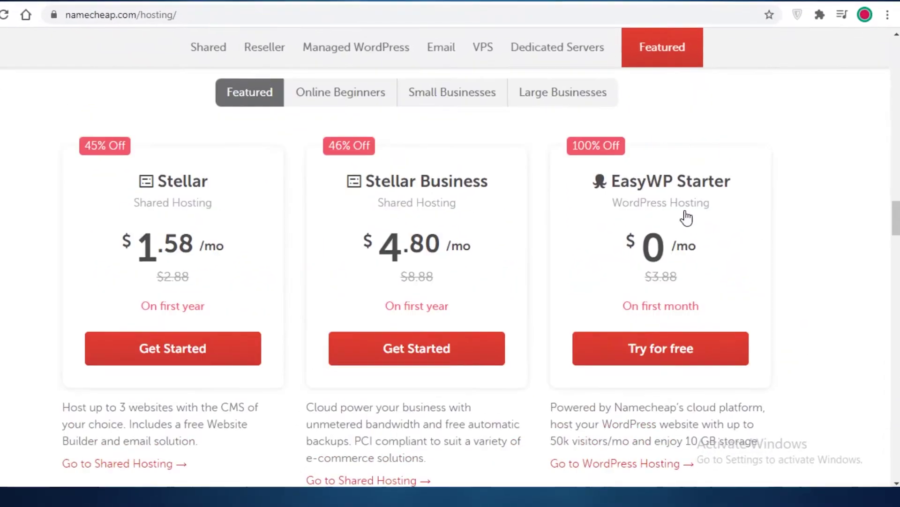
pyautogui.scroll(1, 685, 212)
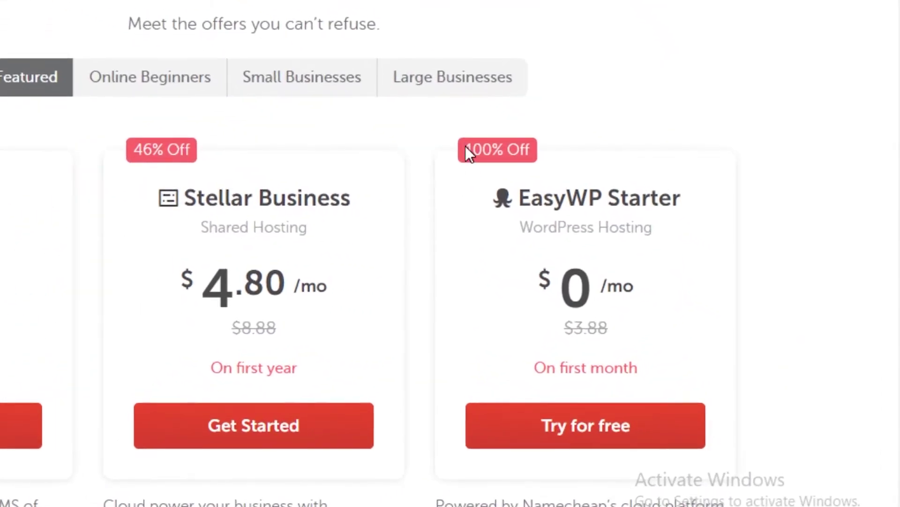
pyautogui.moveTo(572, 143); pyautogui.dragTo(744, 126)
pyautogui.click(784, 188)
# Check EasyWP Starter's original price and hosting type, then open the Stellar Business shared hosting plans
pyautogui.moveTo(582, 336); pyautogui.dragTo(626, 333)
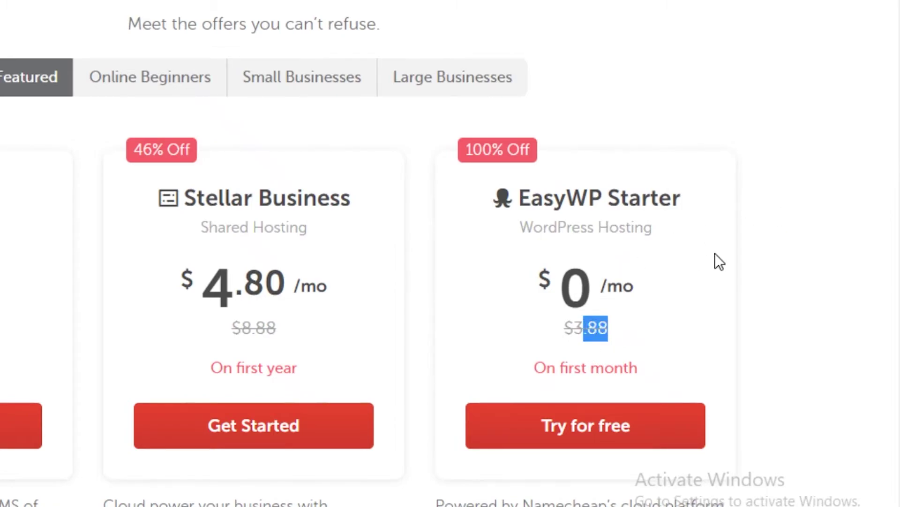
pyautogui.moveTo(534, 229); pyautogui.dragTo(761, 237)
pyautogui.scroll(-5, 769, 253)
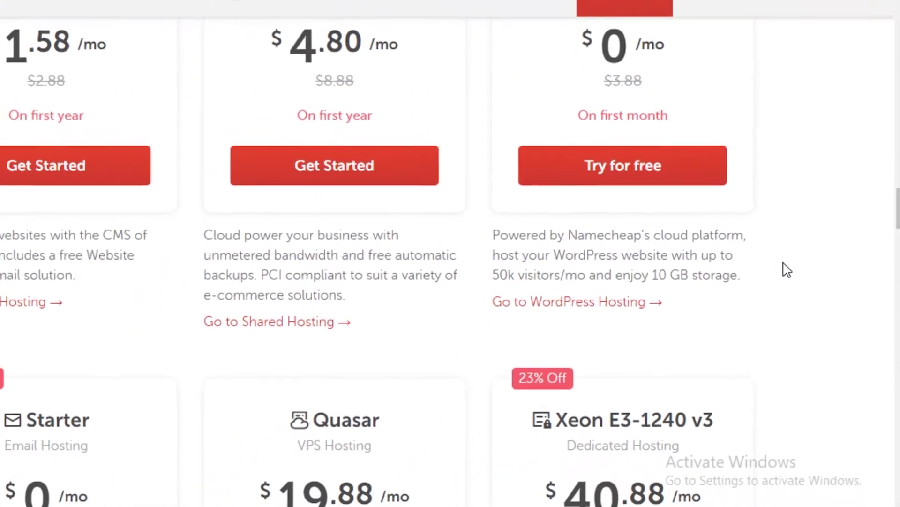
pyautogui.scroll(3, 800, 284)
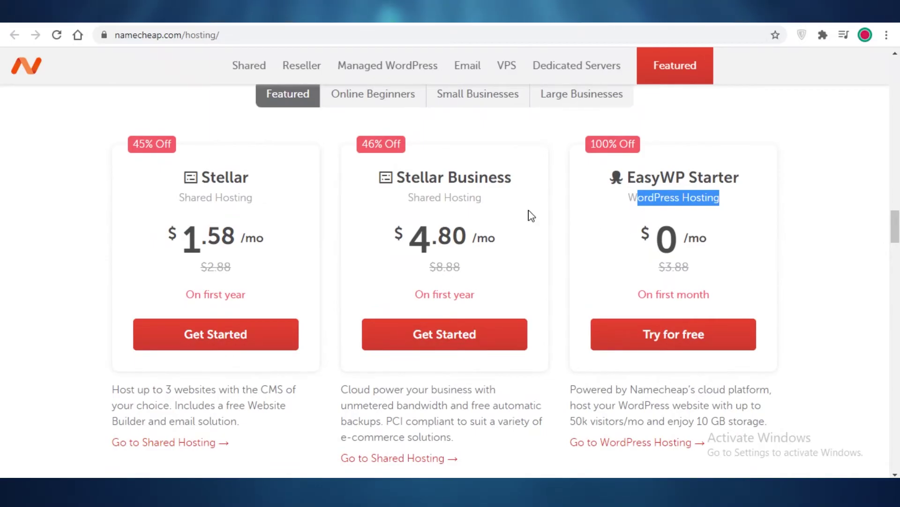
pyautogui.click(477, 190)
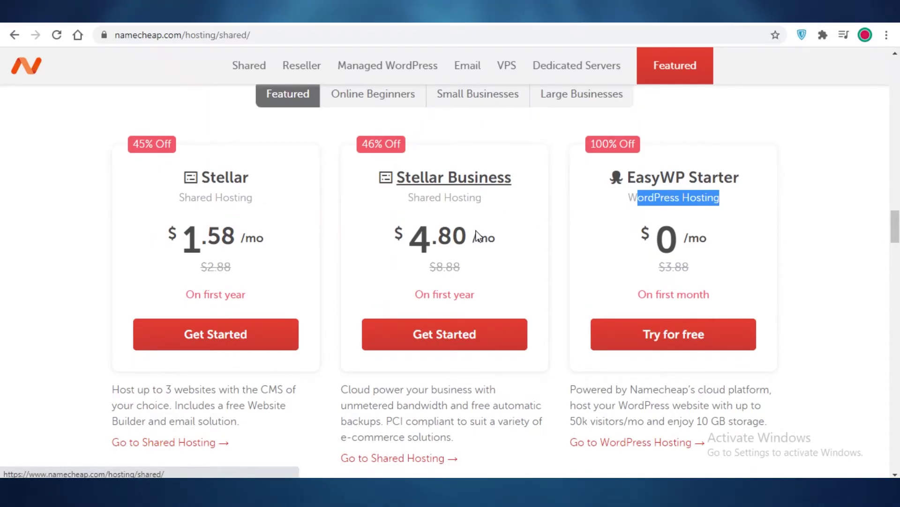
# Review Namecheap's Shared Hosting Plans and switch the pricing to 2-year billing
pyautogui.scroll(-5, 183, 155)
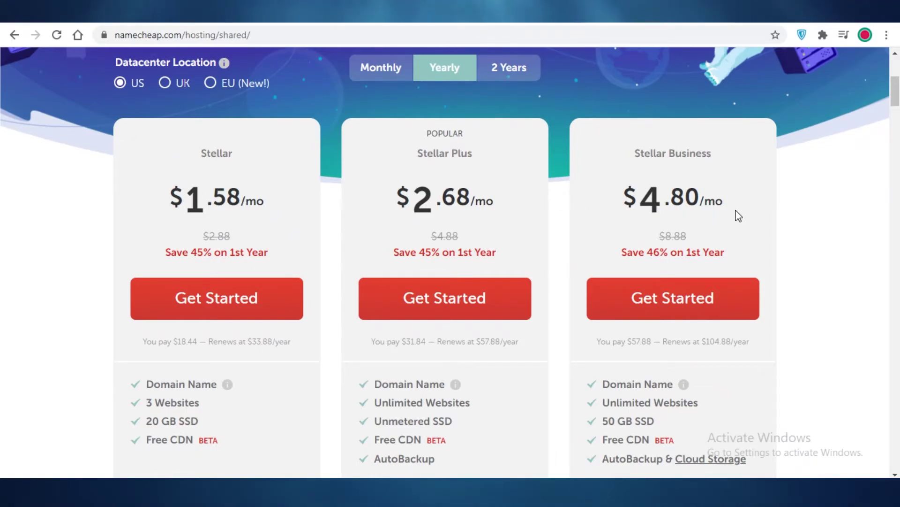
pyautogui.scroll(-1, 677, 227)
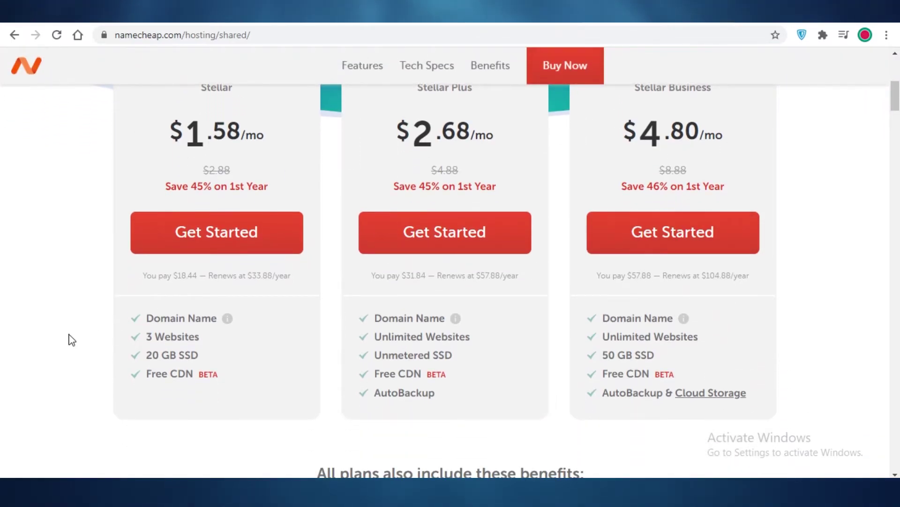
pyautogui.scroll(5, 185, 287)
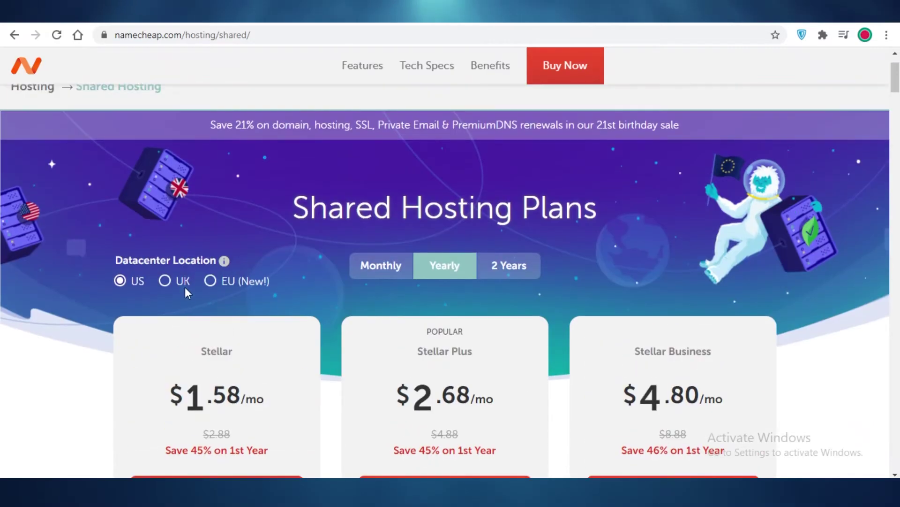
pyautogui.scroll(-4, 197, 244)
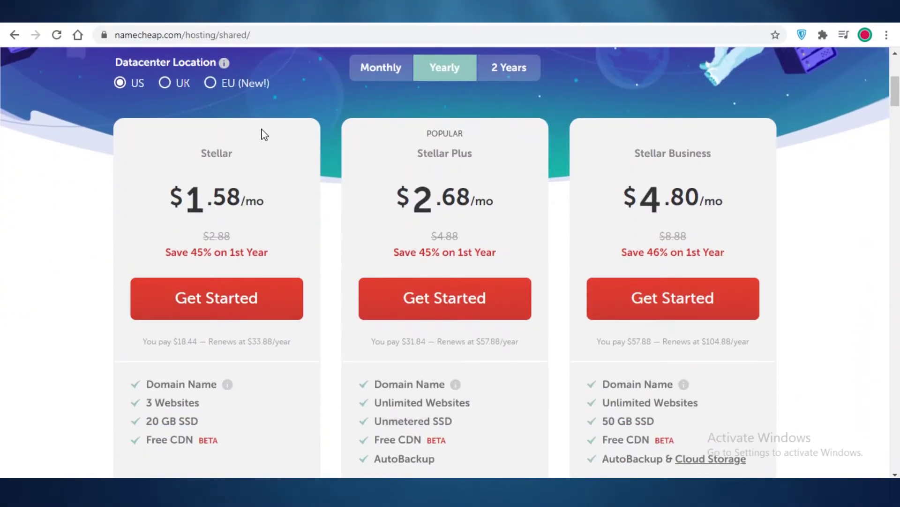
pyautogui.scroll(1, 169, 205)
pyautogui.scroll(-2, 171, 243)
pyautogui.scroll(1, 170, 244)
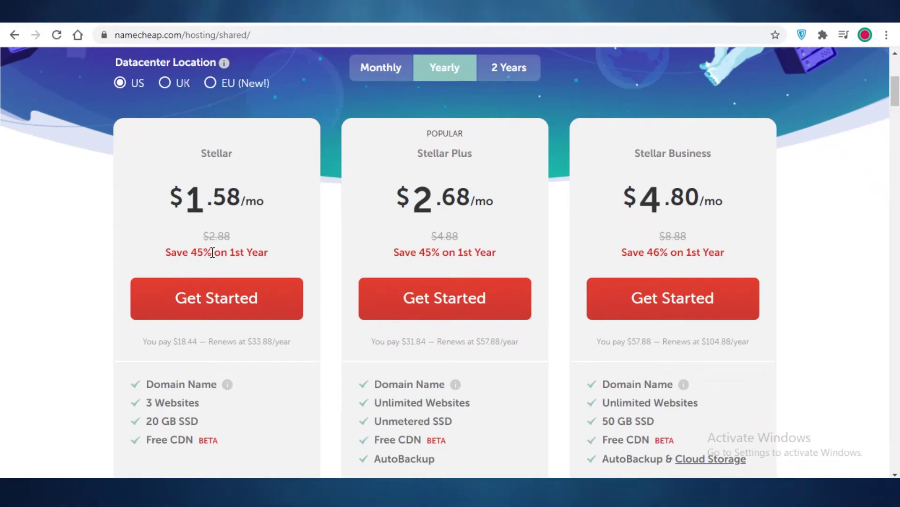
pyautogui.click(492, 67)
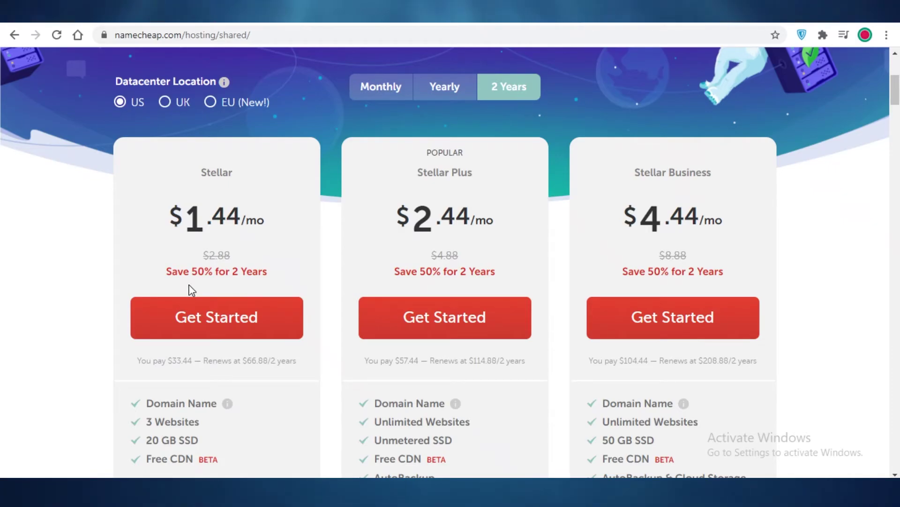
pyautogui.scroll(1, 152, 270)
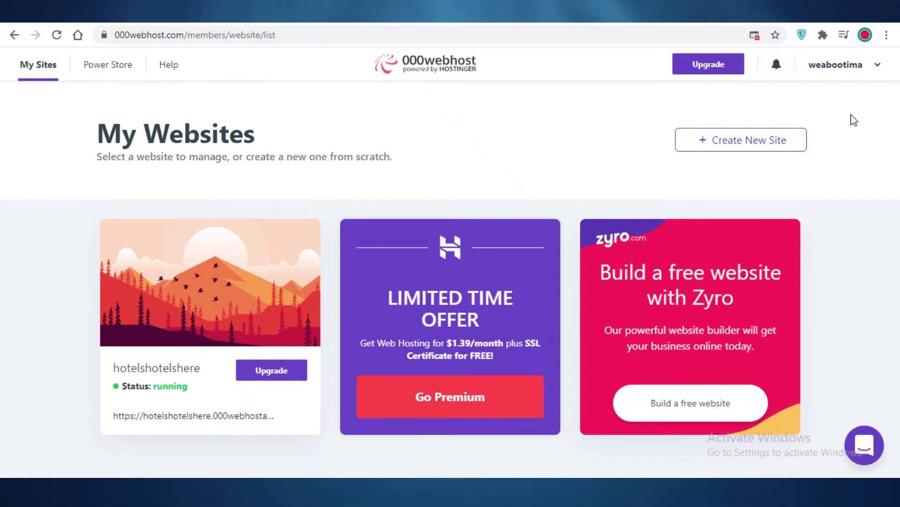
# Go to My Profile account settings via the account menu and check country, timezone and Google login
pyautogui.click(835, 66)
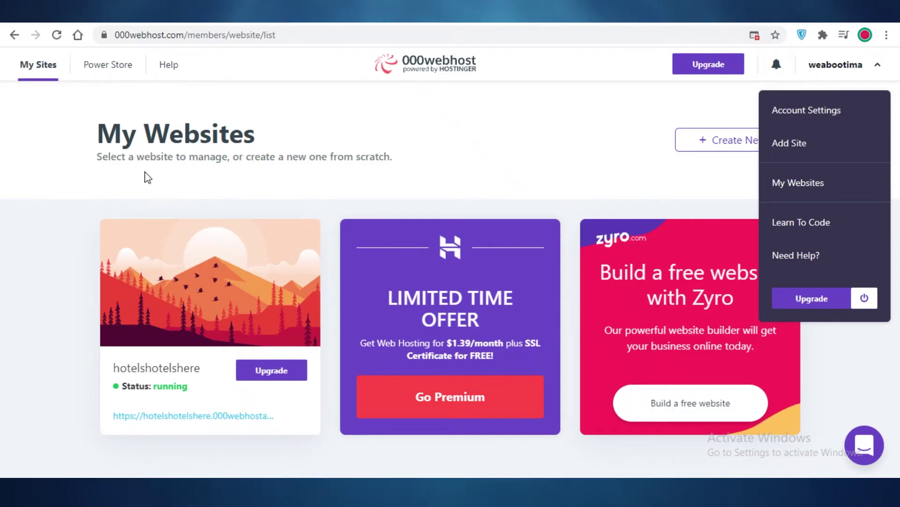
pyautogui.moveTo(270, 339)
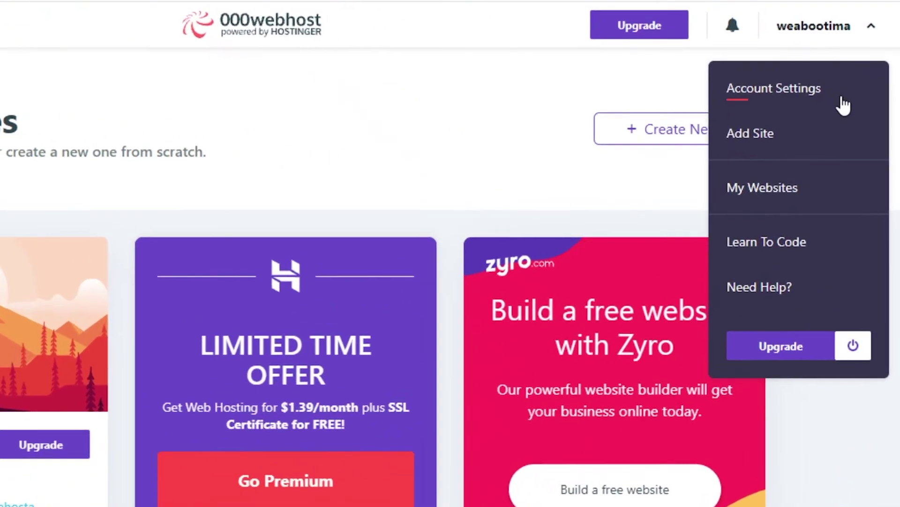
pyautogui.click(846, 110)
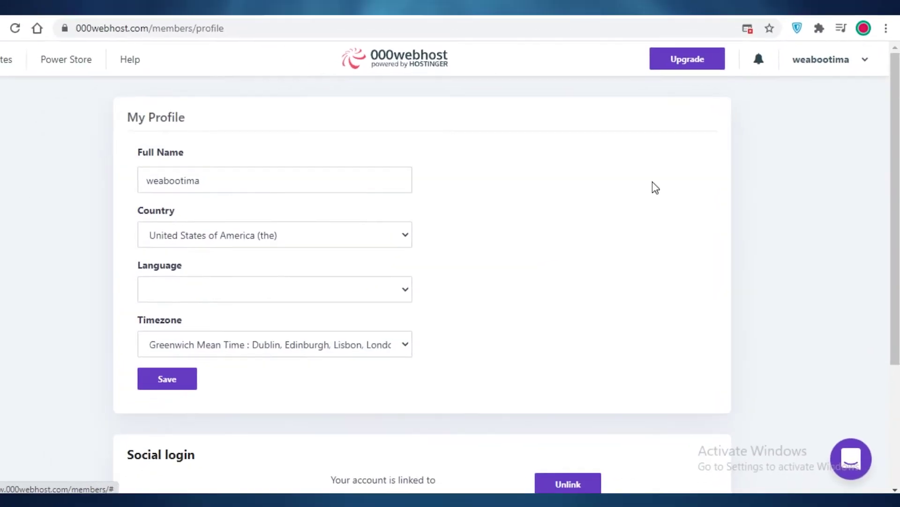
pyautogui.scroll(-1, 293, 258)
pyautogui.scroll(-2, 310, 277)
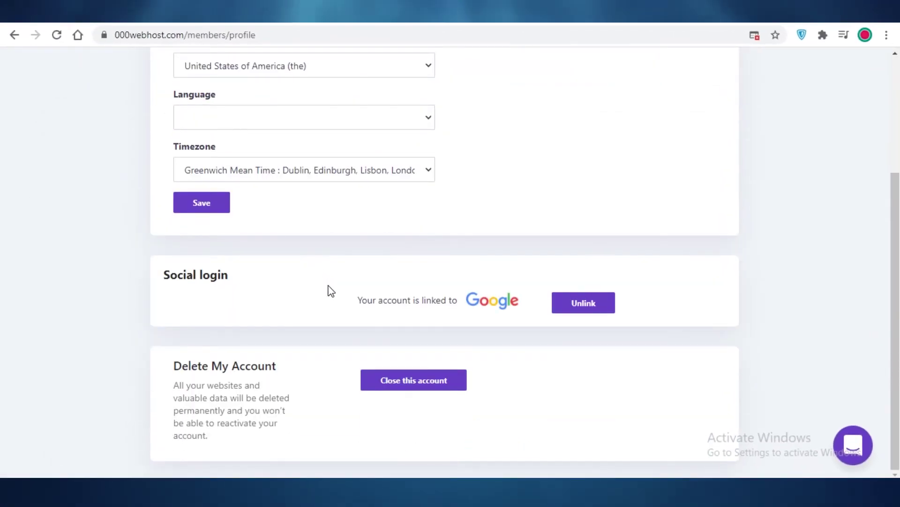
pyautogui.scroll(4, 329, 291)
pyautogui.click(840, 66)
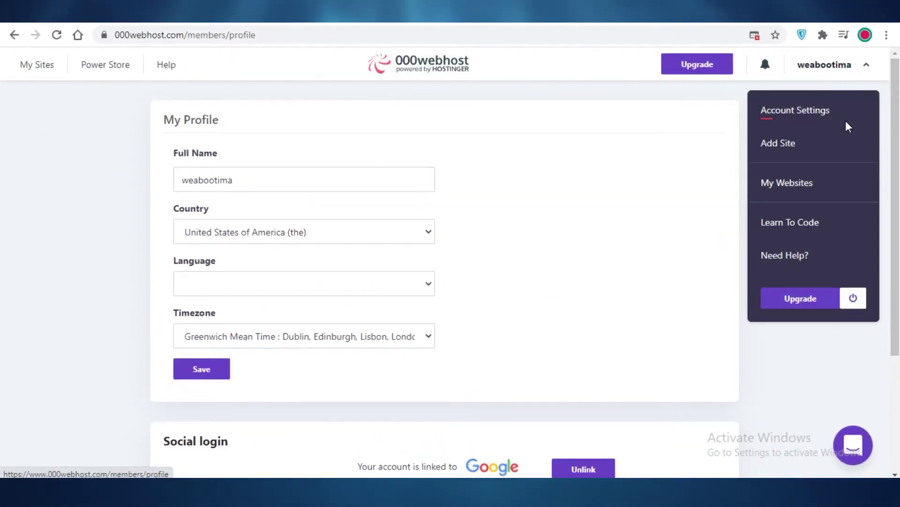
# Try adding a second site, take the GO PREMIUM offer, and review the 4-Year Plan at $1.39/month
pyautogui.click(816, 151)
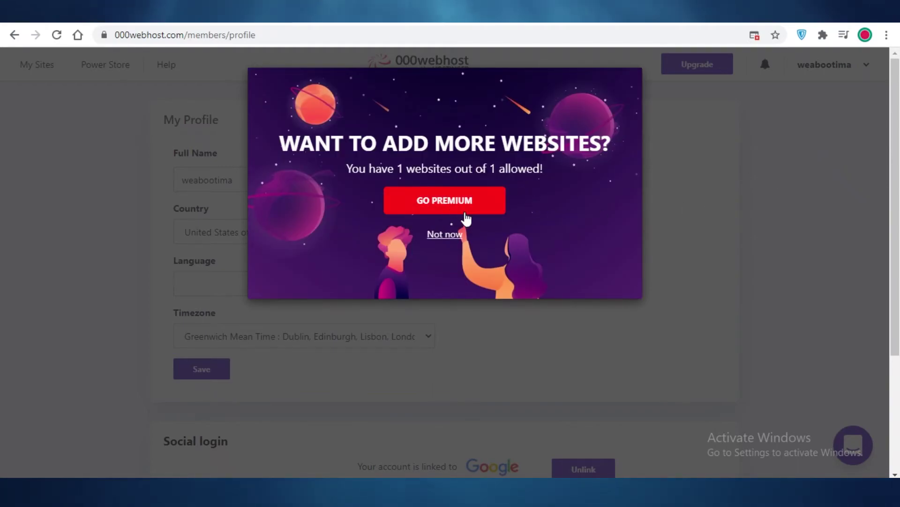
pyautogui.click(468, 212)
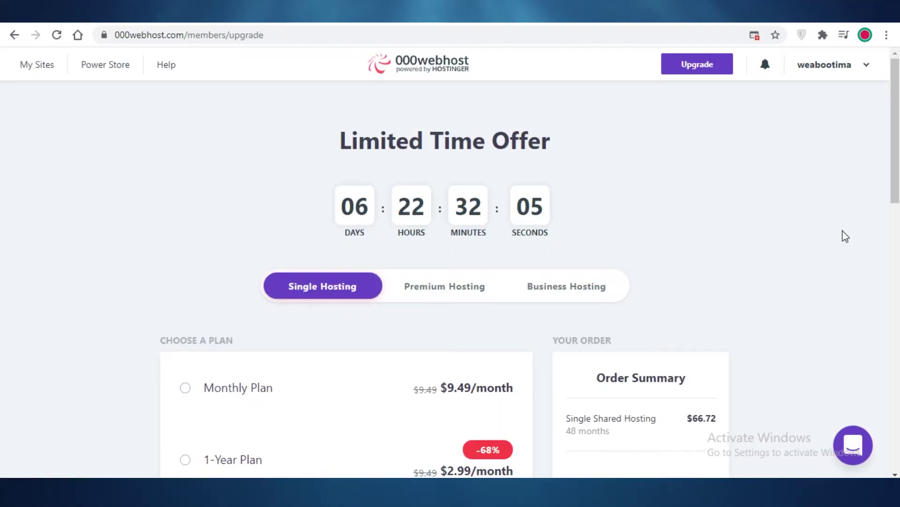
pyautogui.scroll(-5, 761, 297)
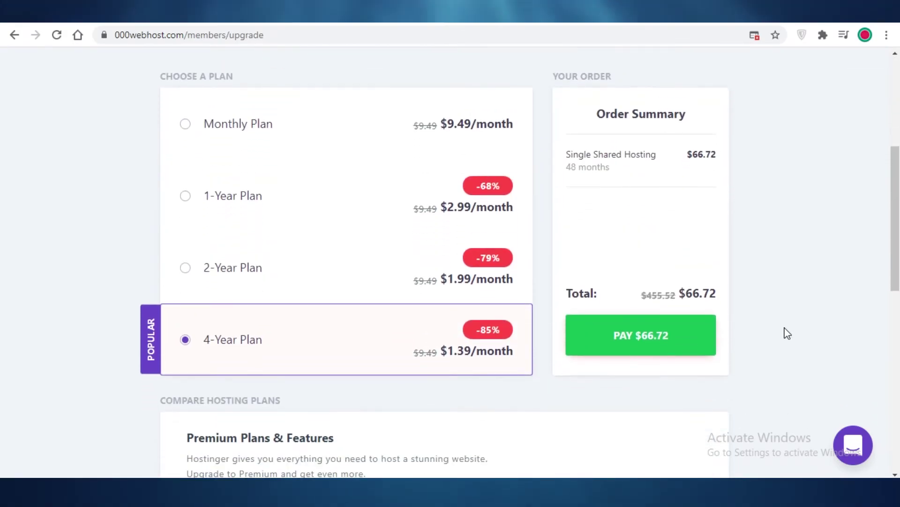
pyautogui.scroll(-3, 784, 337)
pyautogui.scroll(3, 397, 234)
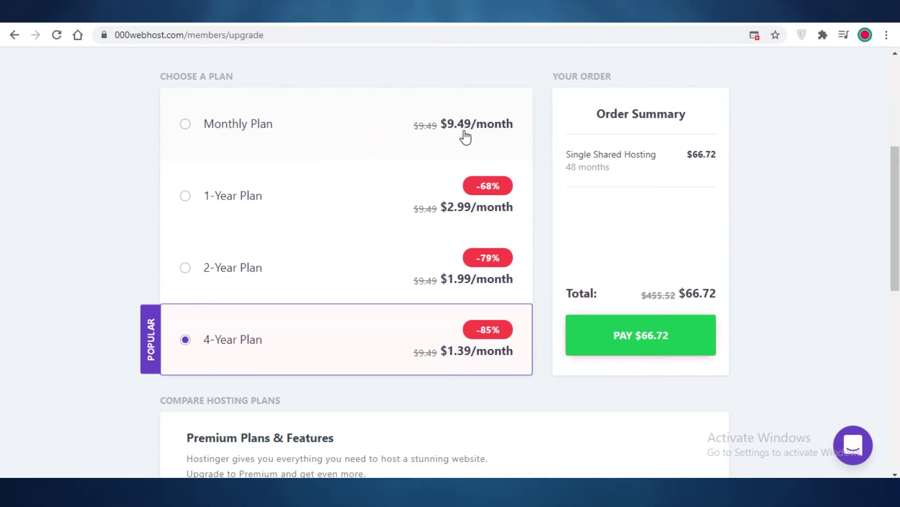
pyautogui.scroll(-5, 497, 237)
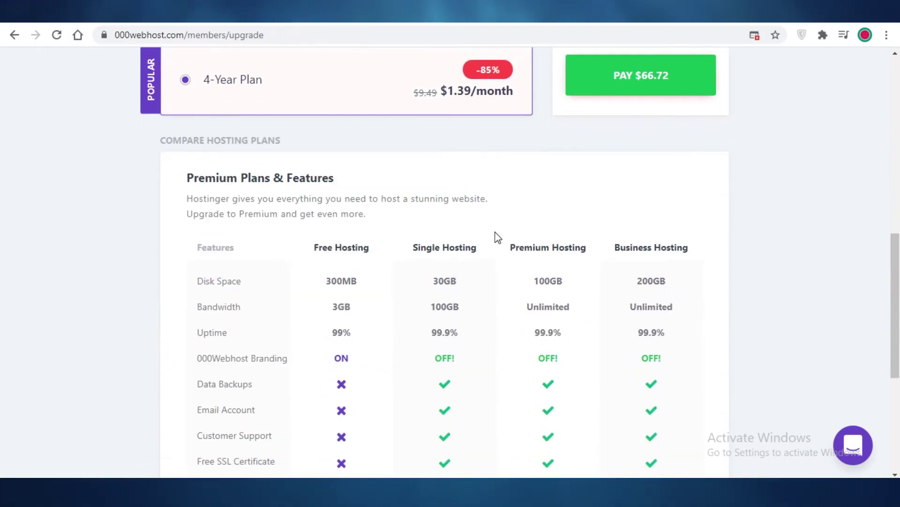
pyautogui.scroll(5, 502, 242)
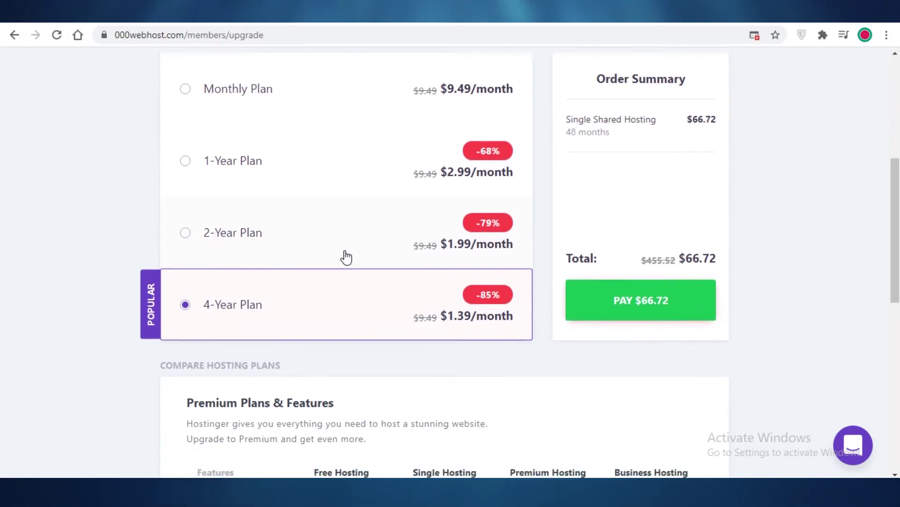
pyautogui.click(233, 123)
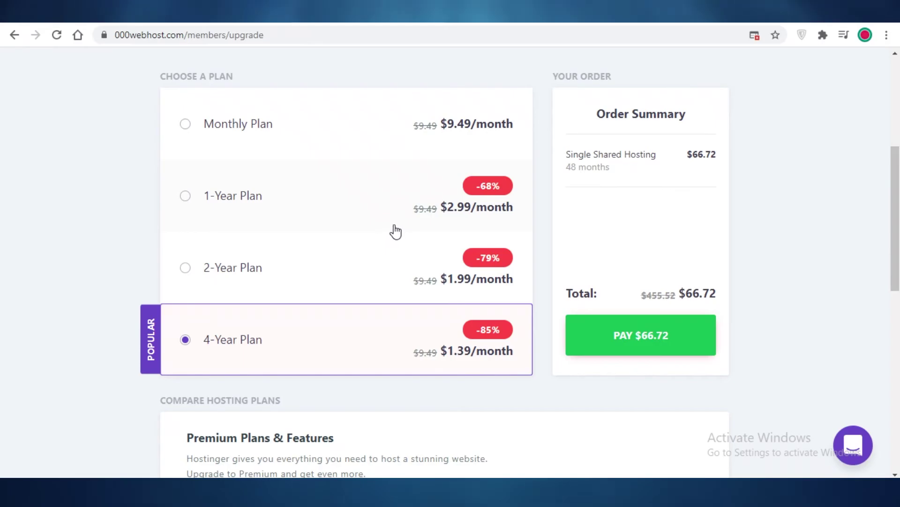
pyautogui.scroll(-8, 888, 225)
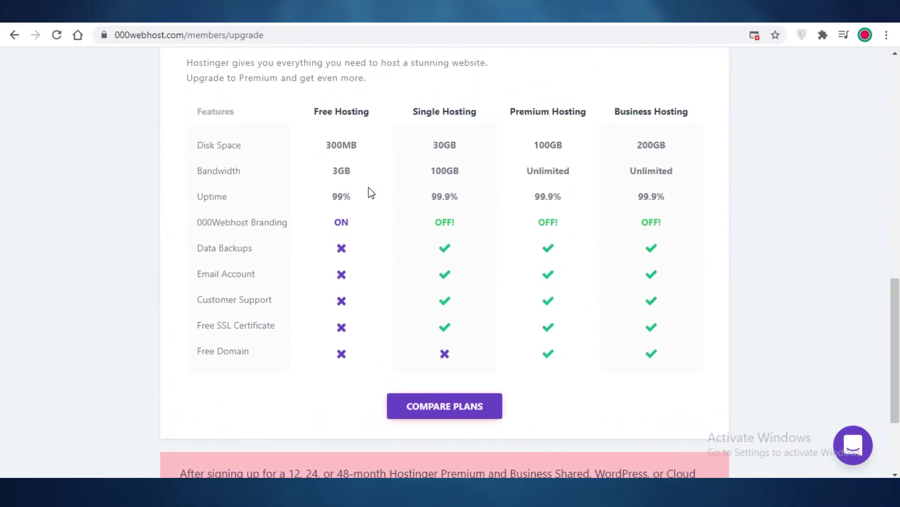
pyautogui.scroll(1, 423, 182)
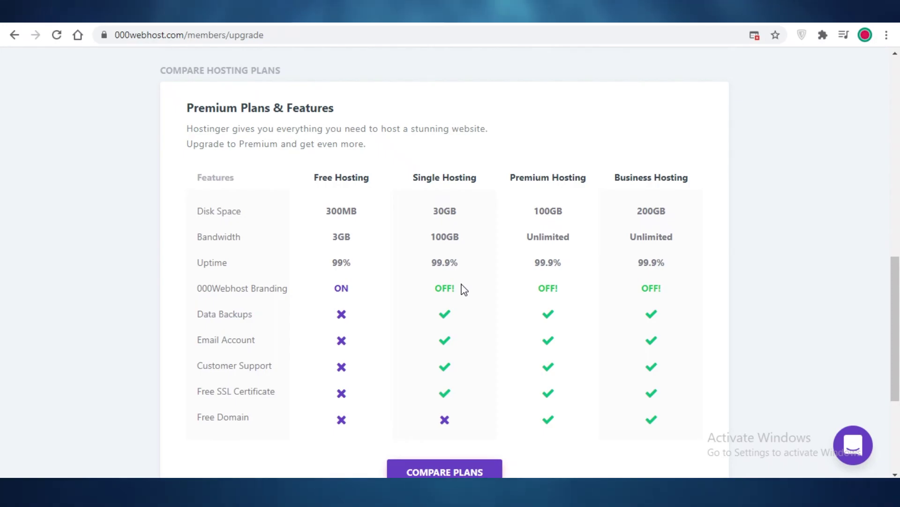
pyautogui.scroll(7, 463, 288)
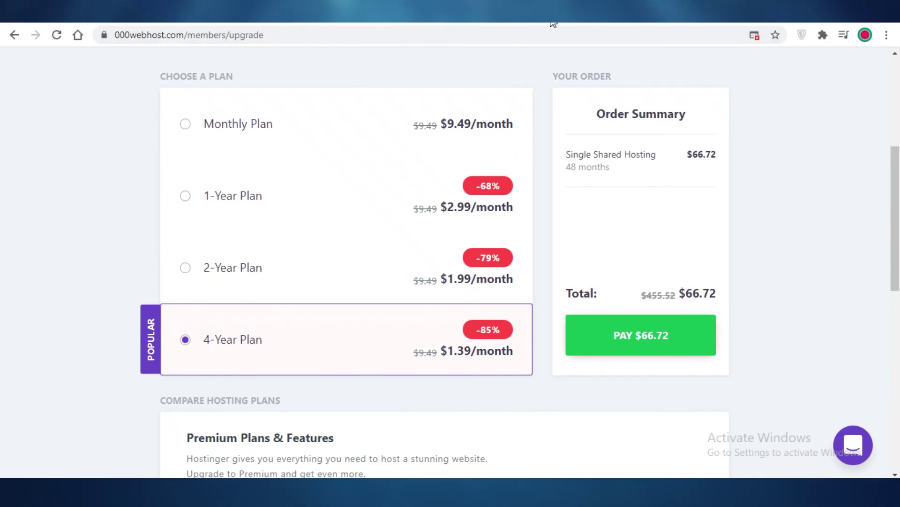
pyautogui.scroll(6, 586, 200)
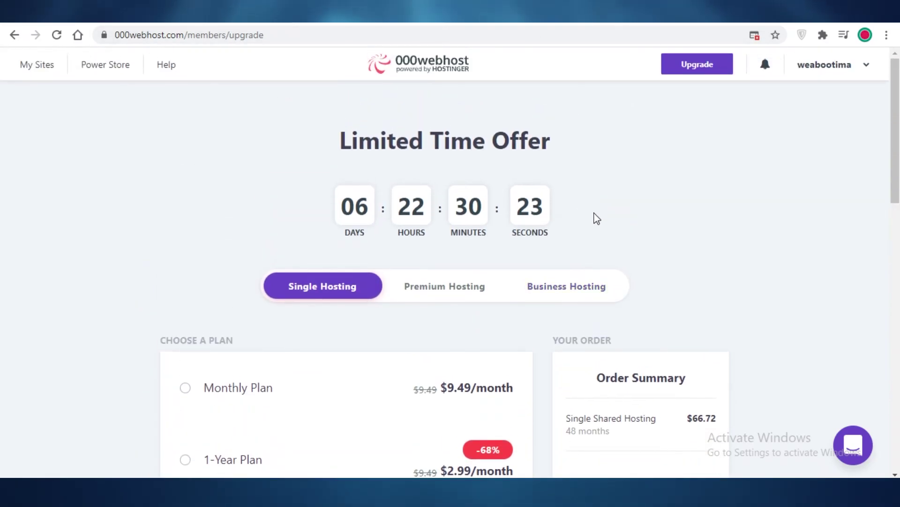